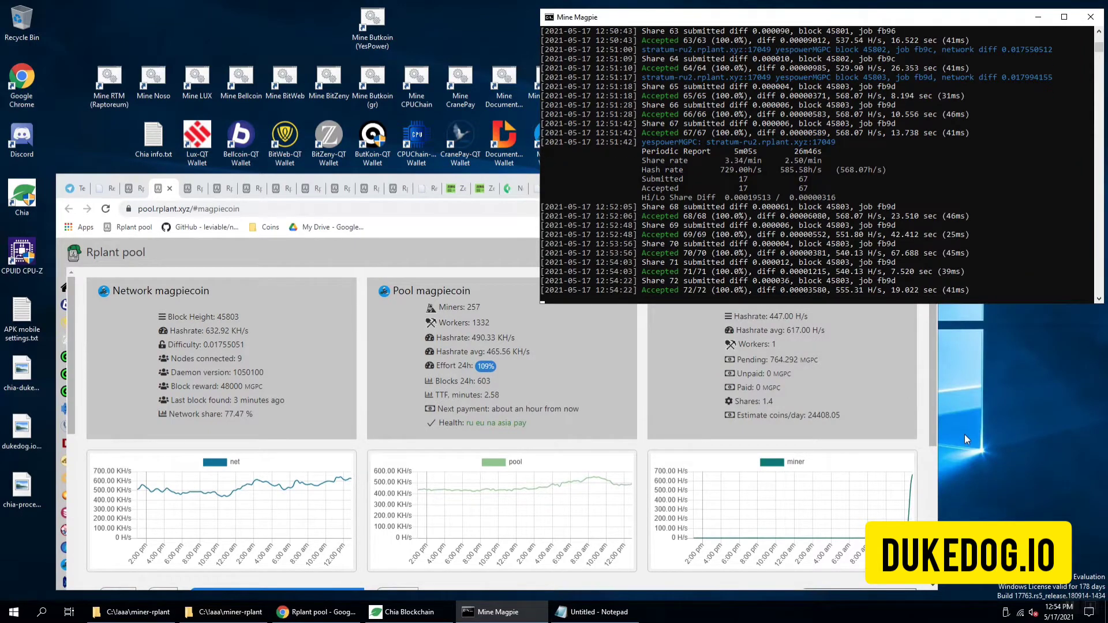
Examine the magpiecoin pool's network difficulty, the miner's estimated coins per day and the pool page address.
left_click(884, 342)
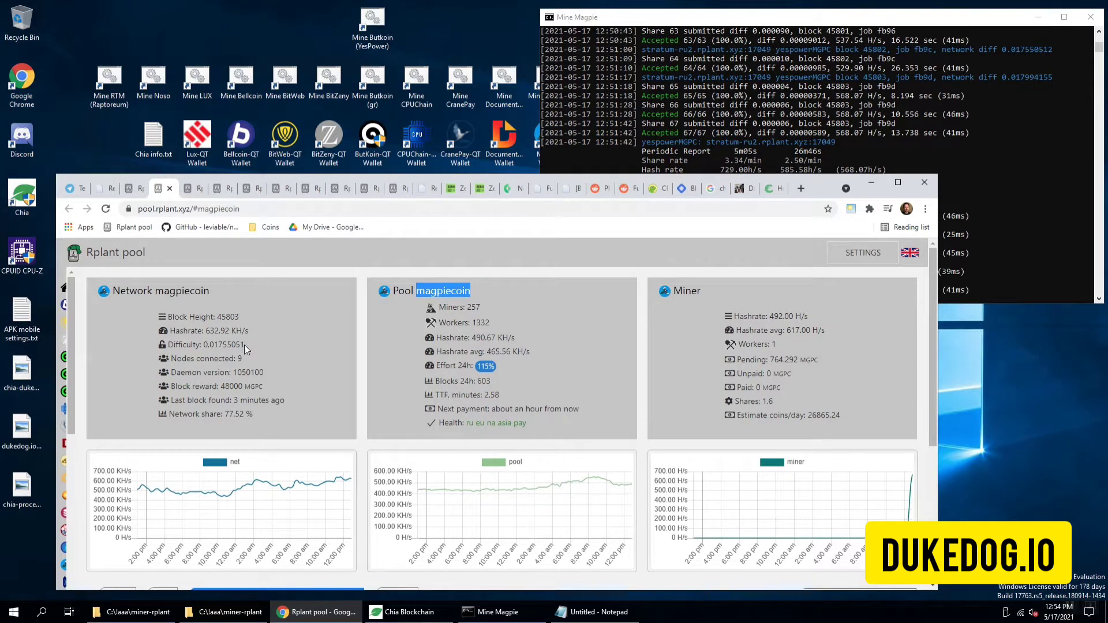
left_click_drag(244, 344, 174, 345)
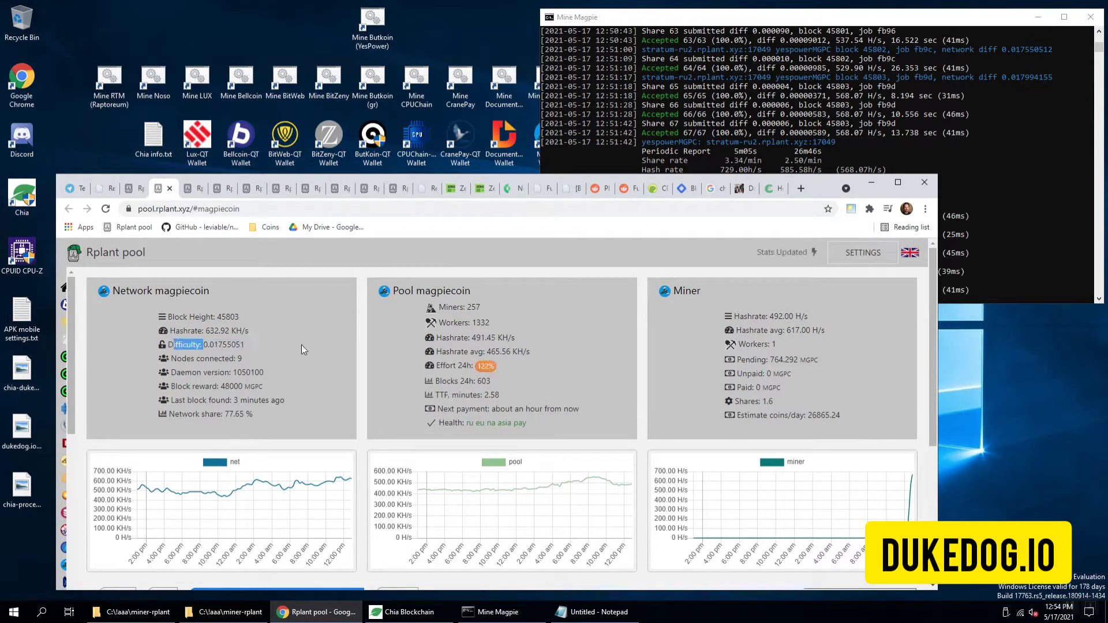
left_click_drag(860, 411, 807, 410)
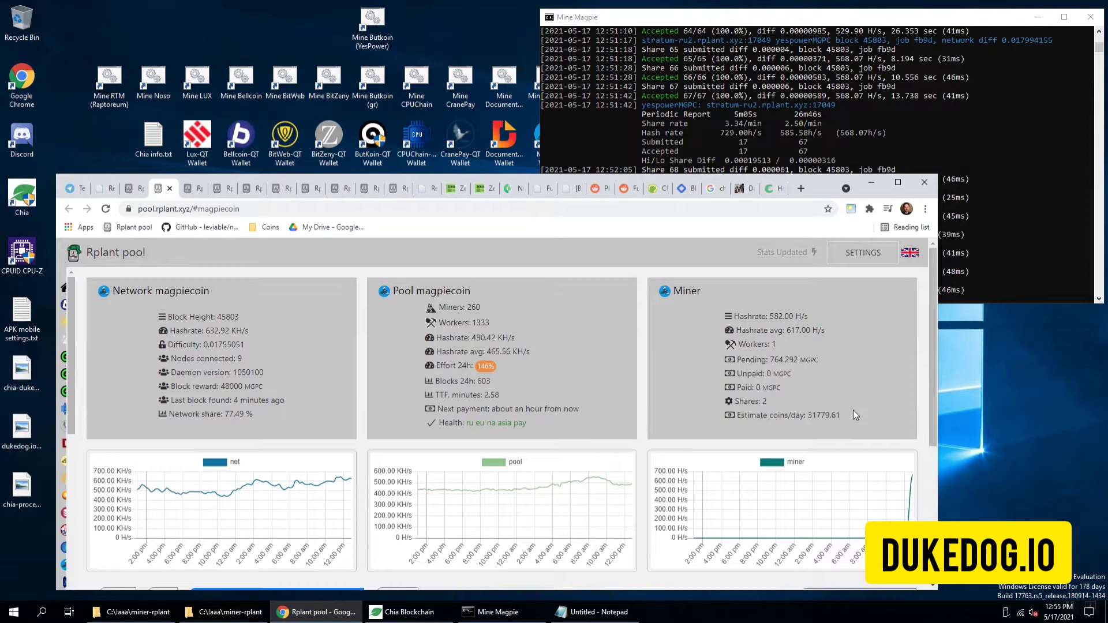
left_click_drag(847, 417, 806, 416)
left_click(864, 423)
left_click_drag(489, 288, 417, 292)
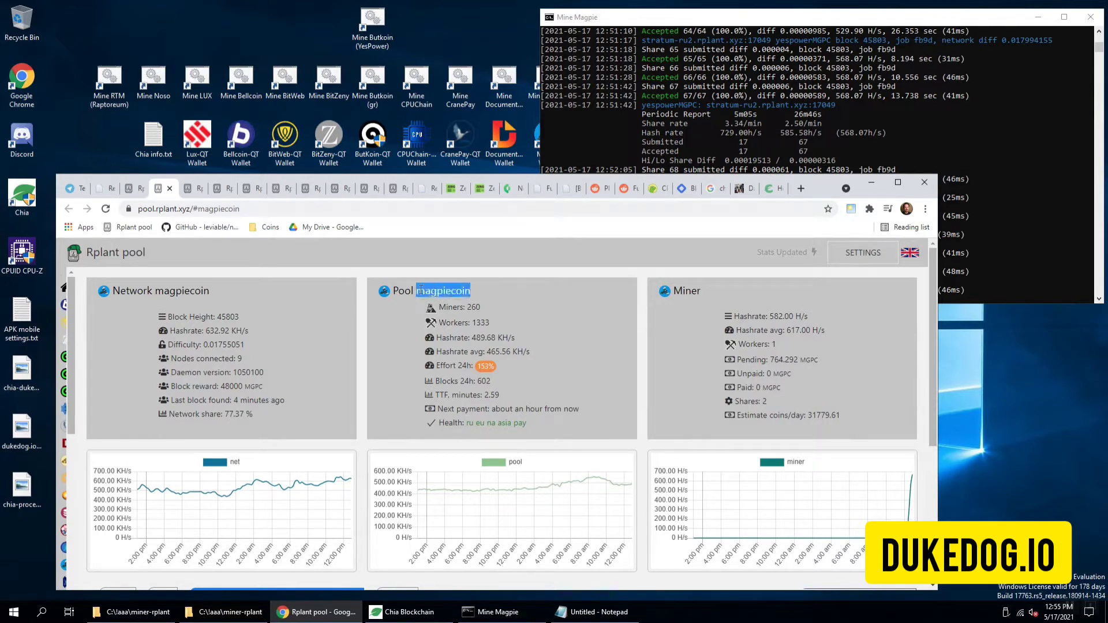
left_click(174, 209)
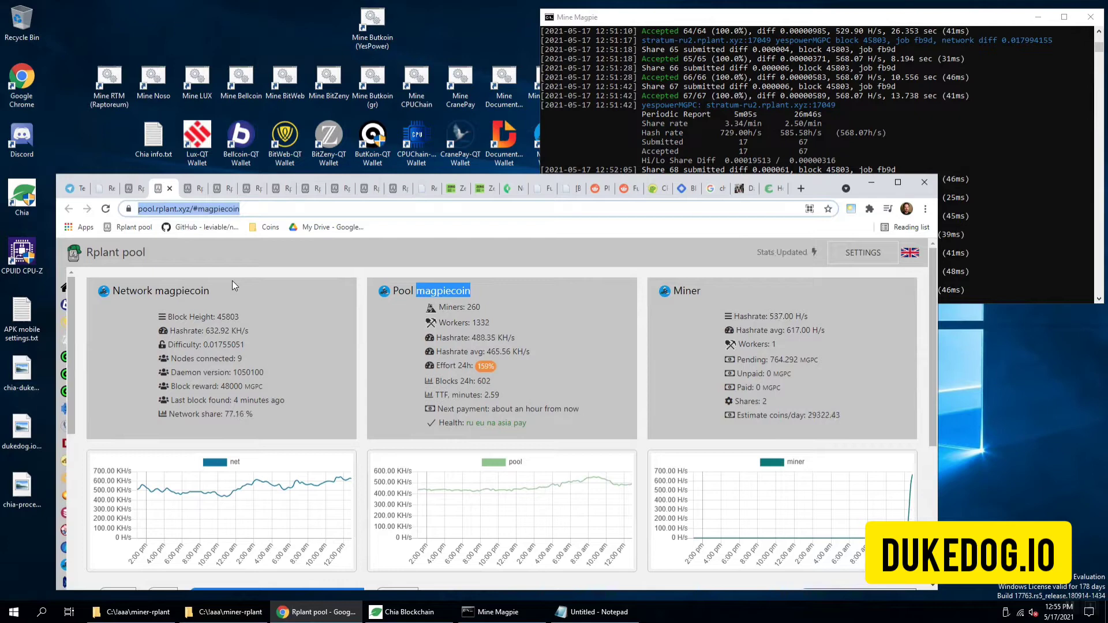
left_click(188, 207)
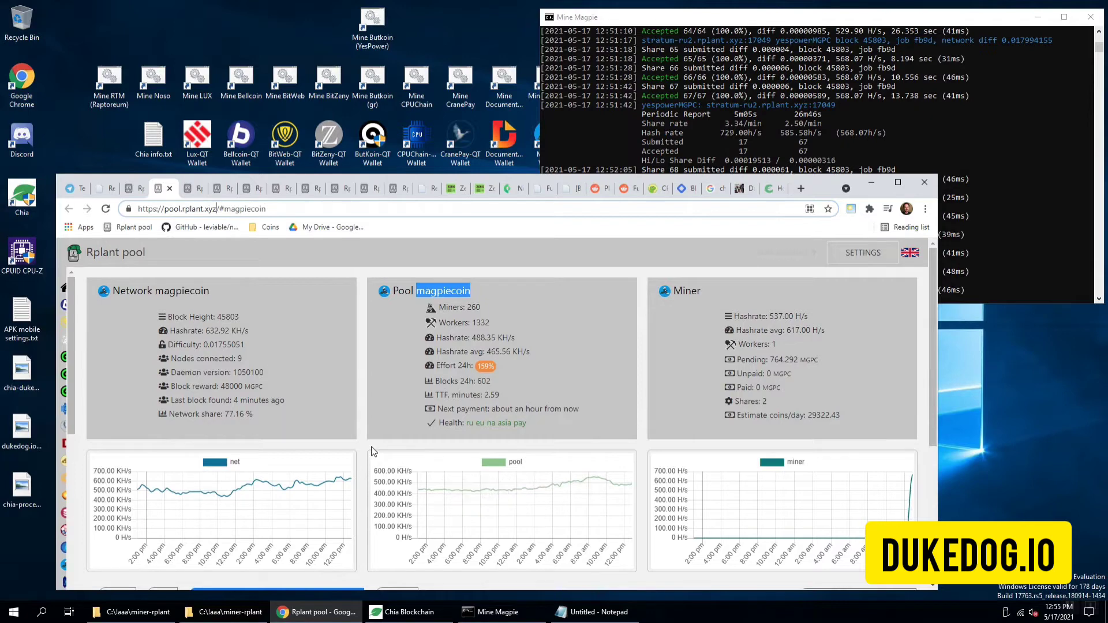
Show the magpiecoin pool's connection details with its links, info and ports.
scroll(372, 452, "down", 3)
left_click(384, 428)
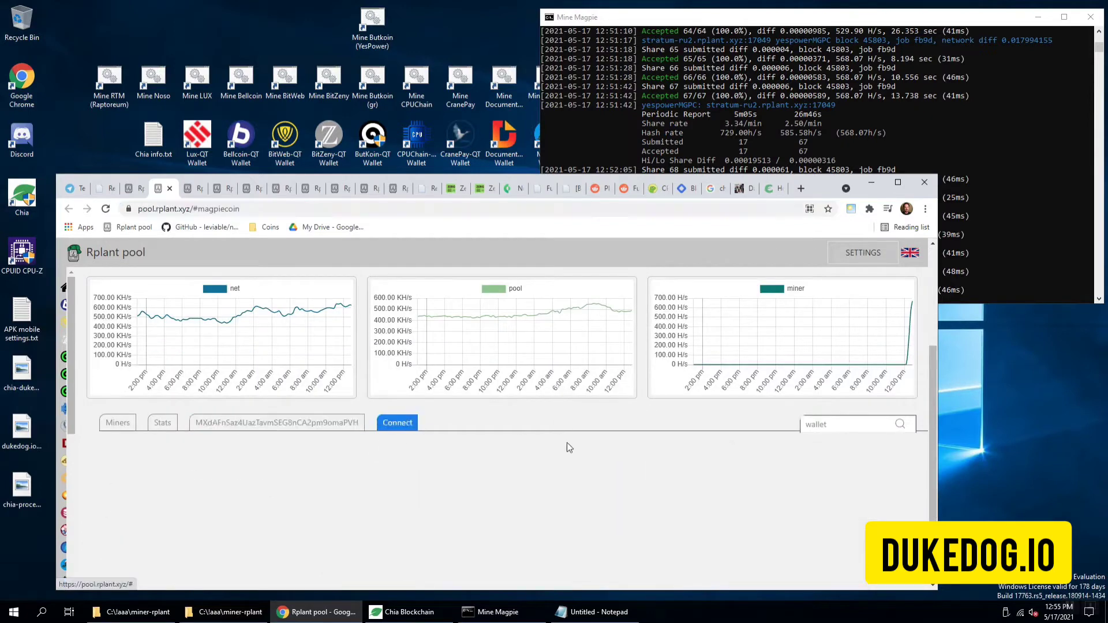
scroll(567, 449, "down", 1)
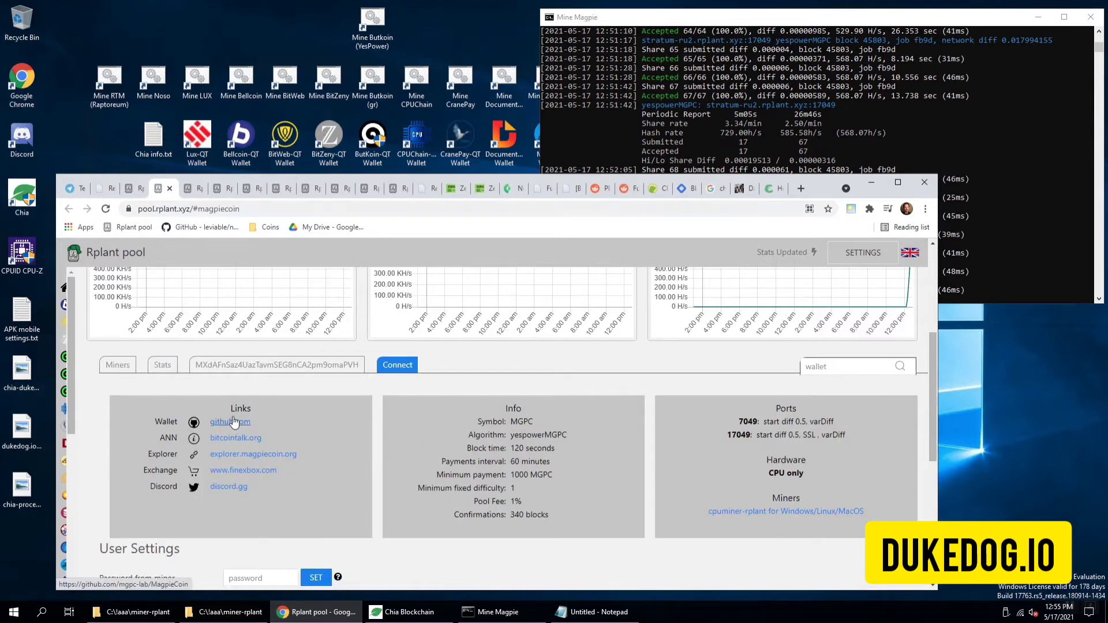
Configure the magpiecoin miner script for cpuminer-rplant on Windows with America as the nearest stratum.
scroll(598, 490, "down", 2)
scroll(598, 495, "down", 2)
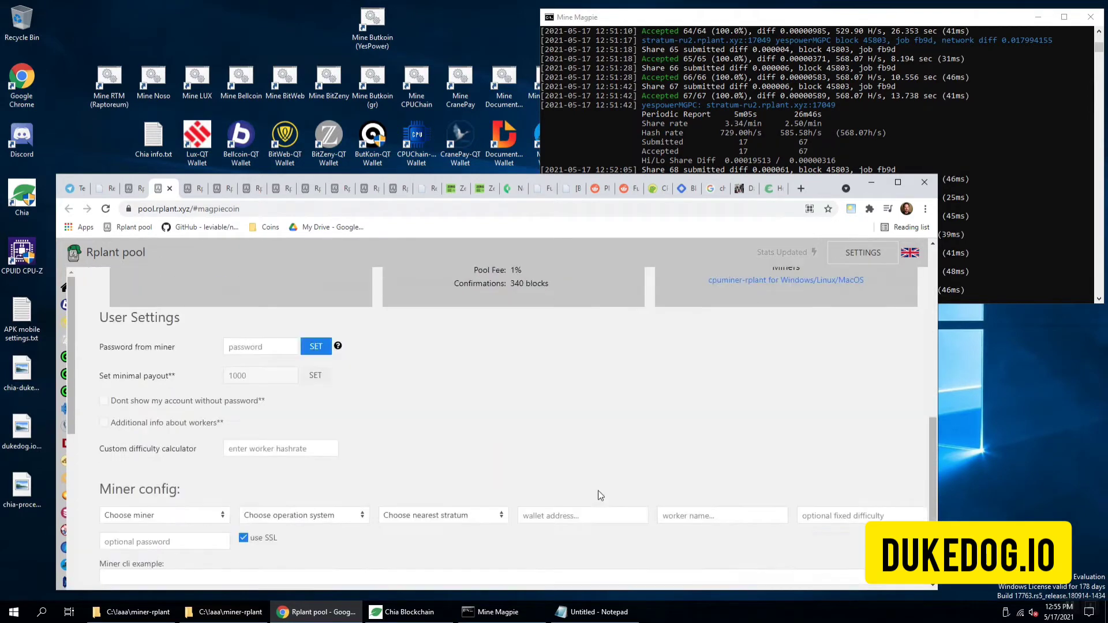
scroll(227, 500, "down", 2)
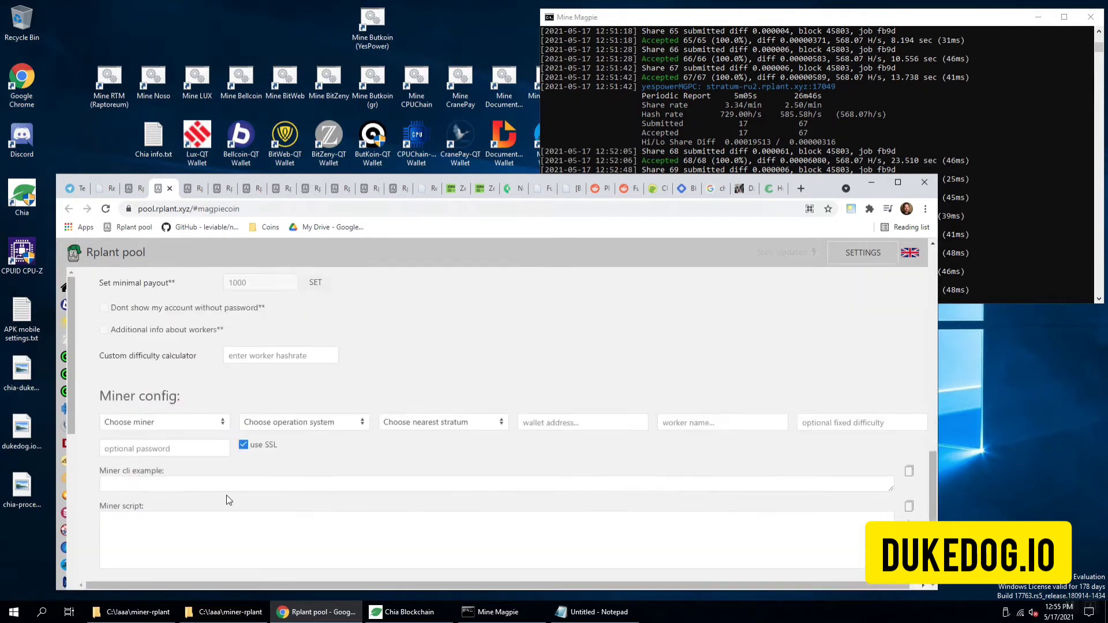
left_click(197, 427)
left_click(182, 441)
left_click(291, 428)
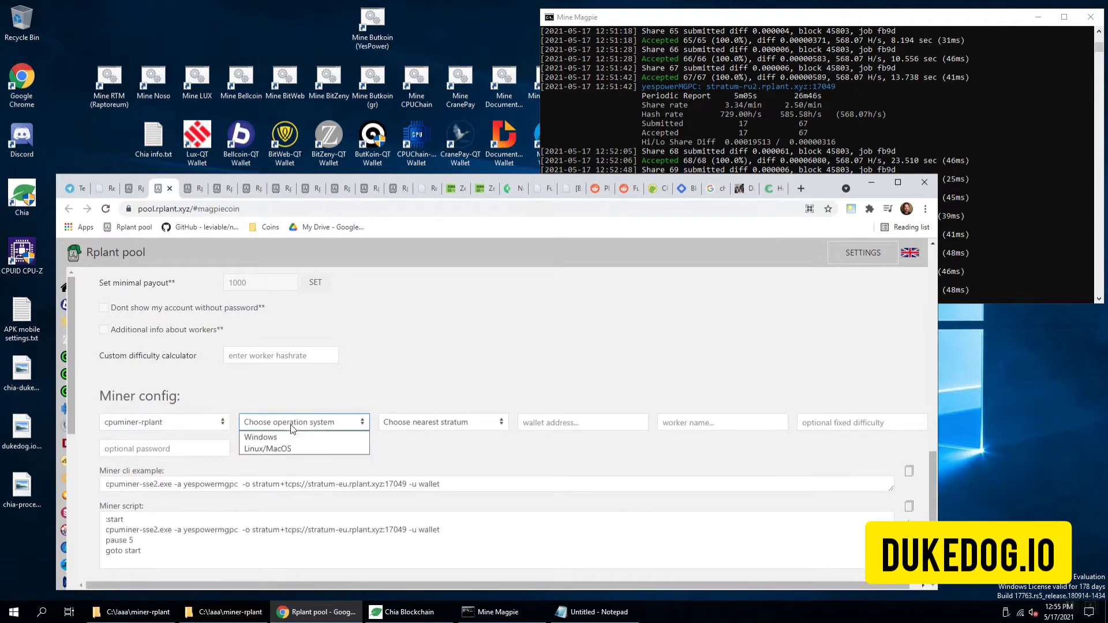
left_click(291, 437)
left_click(465, 423)
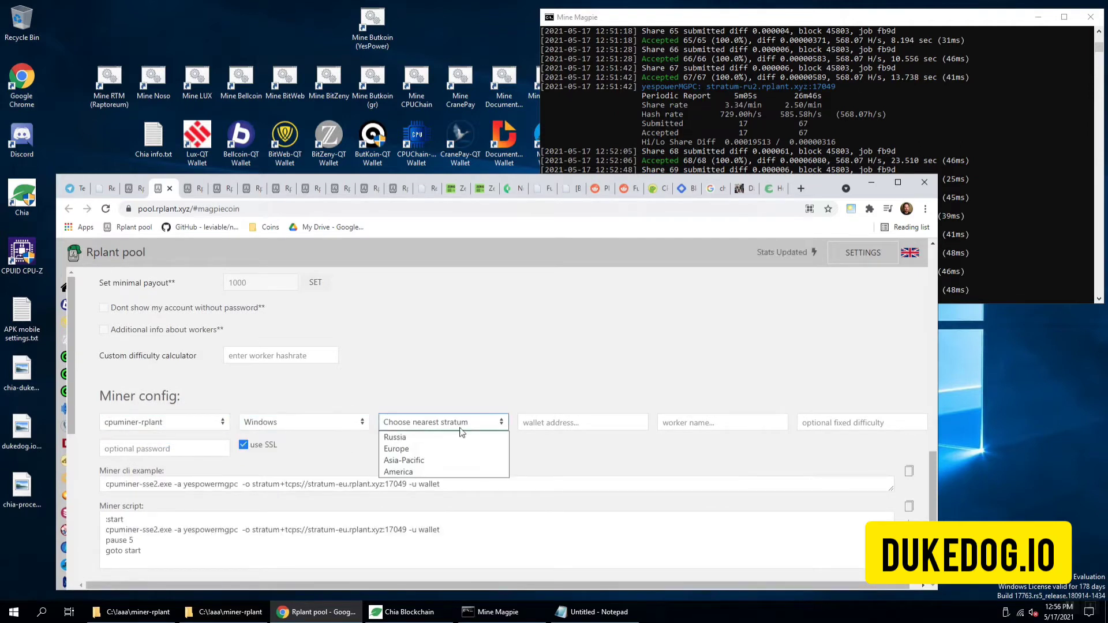
left_click(442, 473)
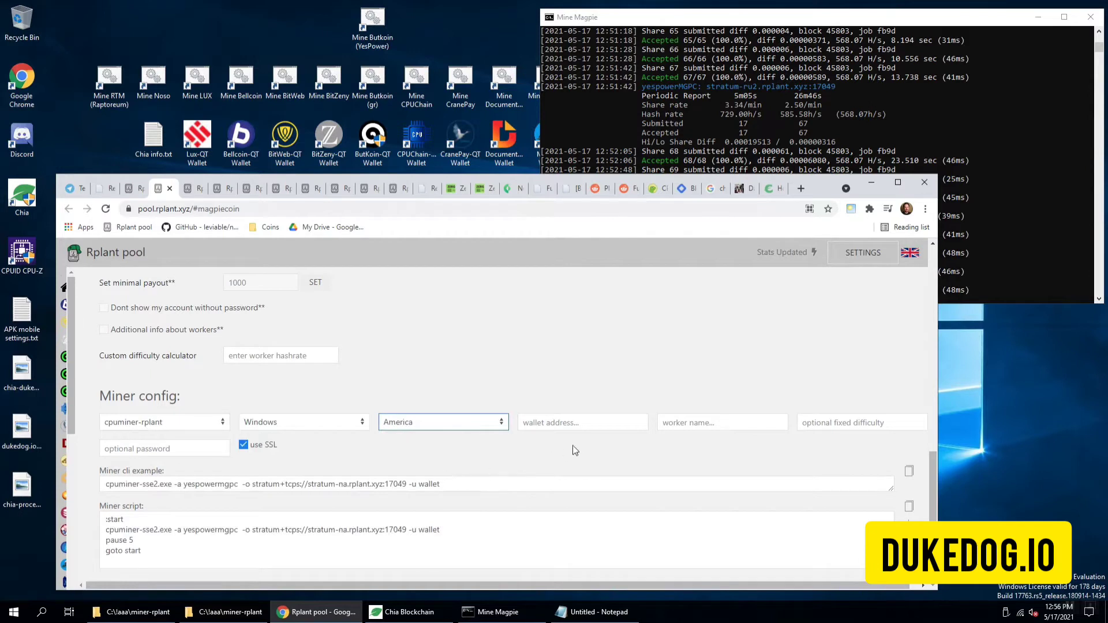
Review the wallet address, worker name and fixed difficulty fields and the generated magpiecoin miner script.
left_click(589, 423)
left_click(693, 425)
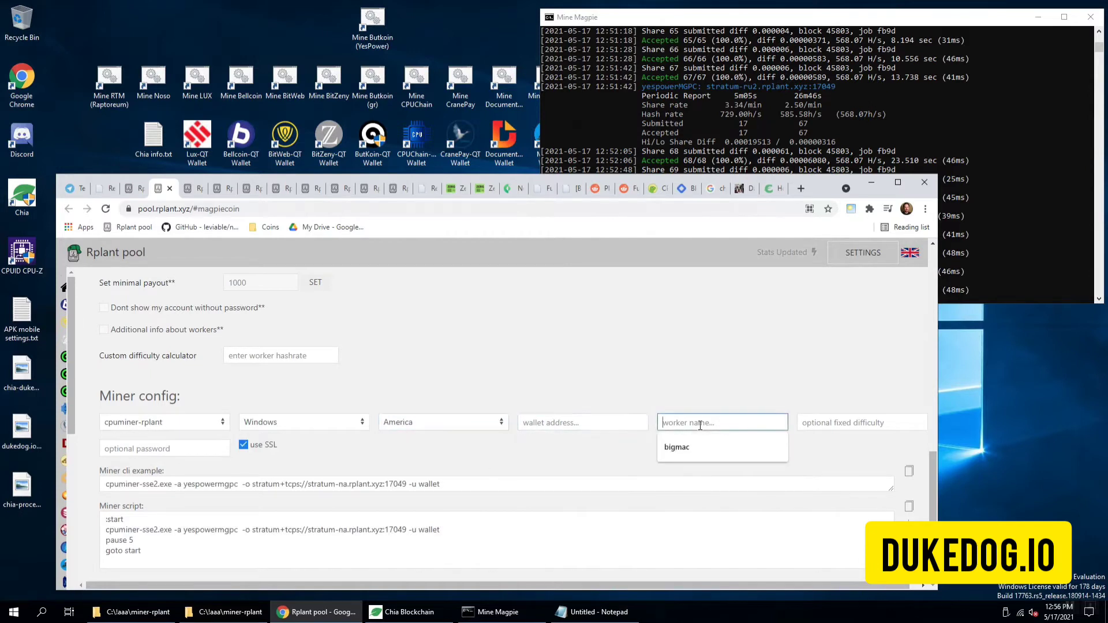
left_click(818, 424)
left_click(641, 455)
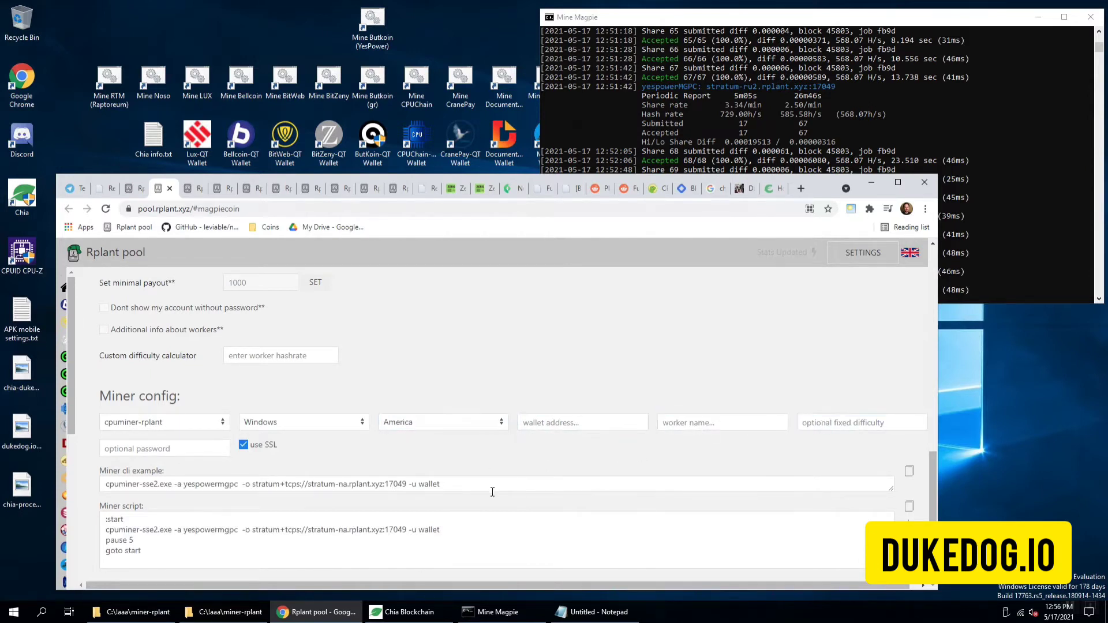
left_click(145, 551)
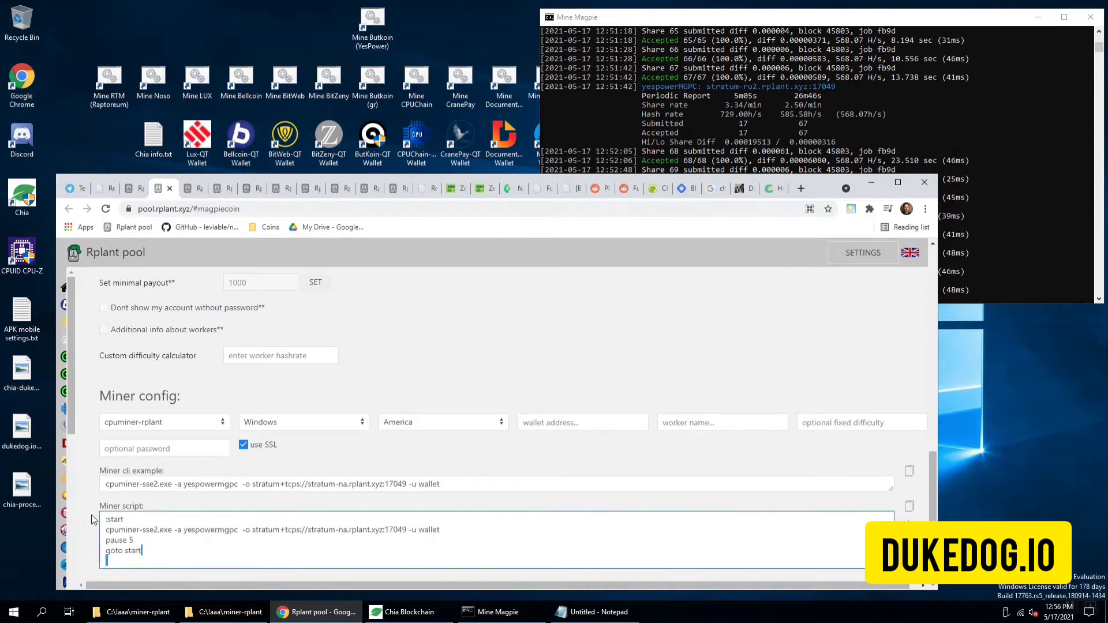
key("ctrl+a")
left_click(559, 525)
scroll(581, 361, "up", 10)
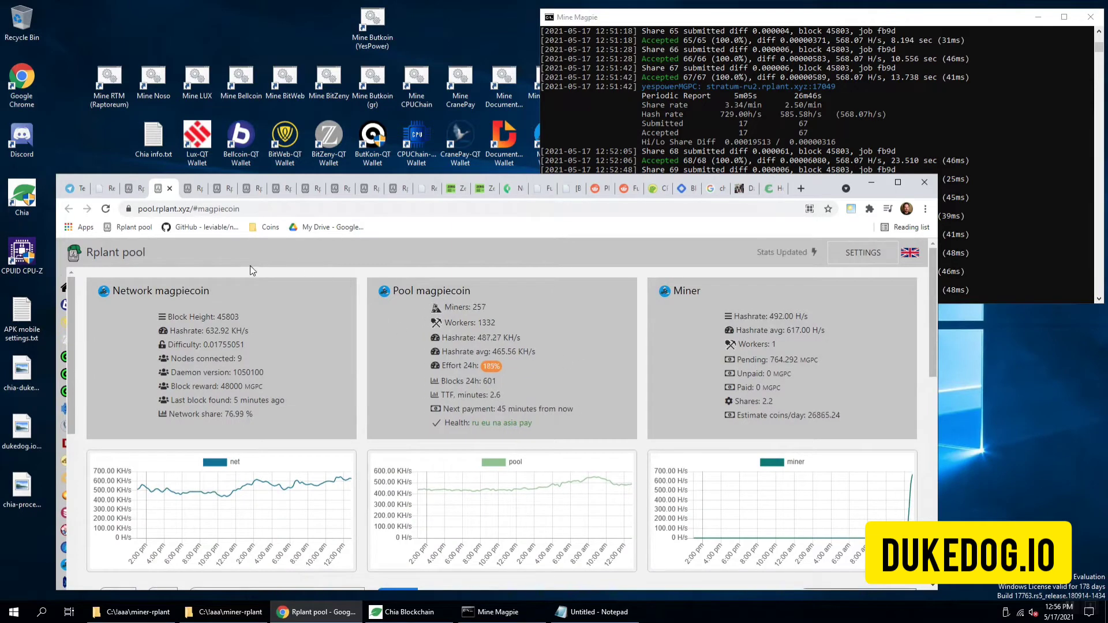
Compare the algorithms named on the but (gr) and but (yespower) pool pages.
left_click(187, 190)
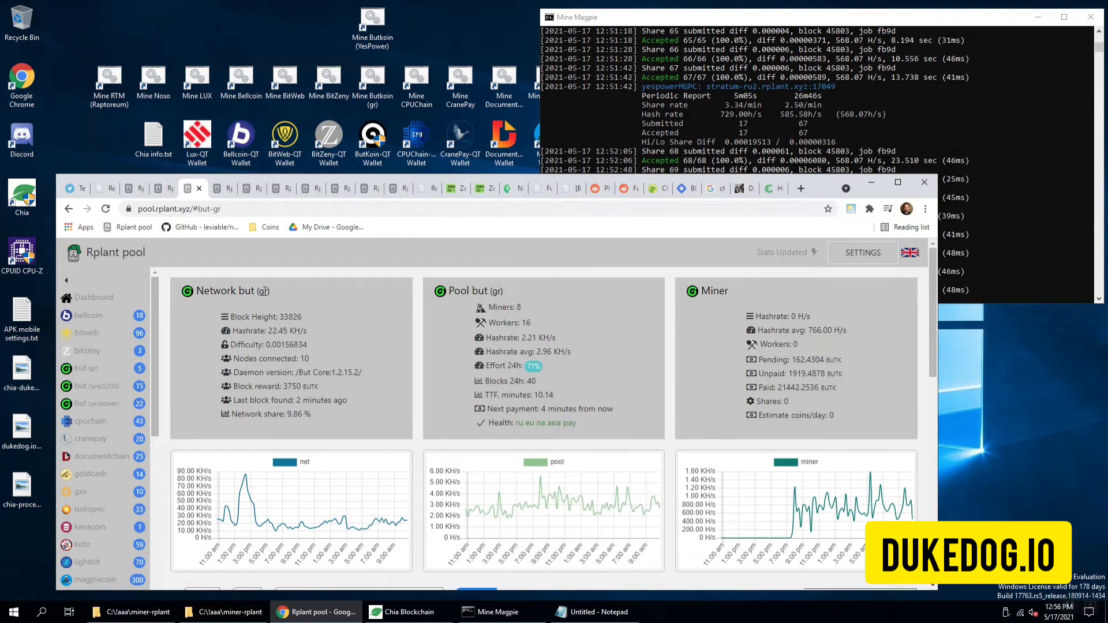
left_click_drag(260, 291, 268, 292)
left_click(216, 189)
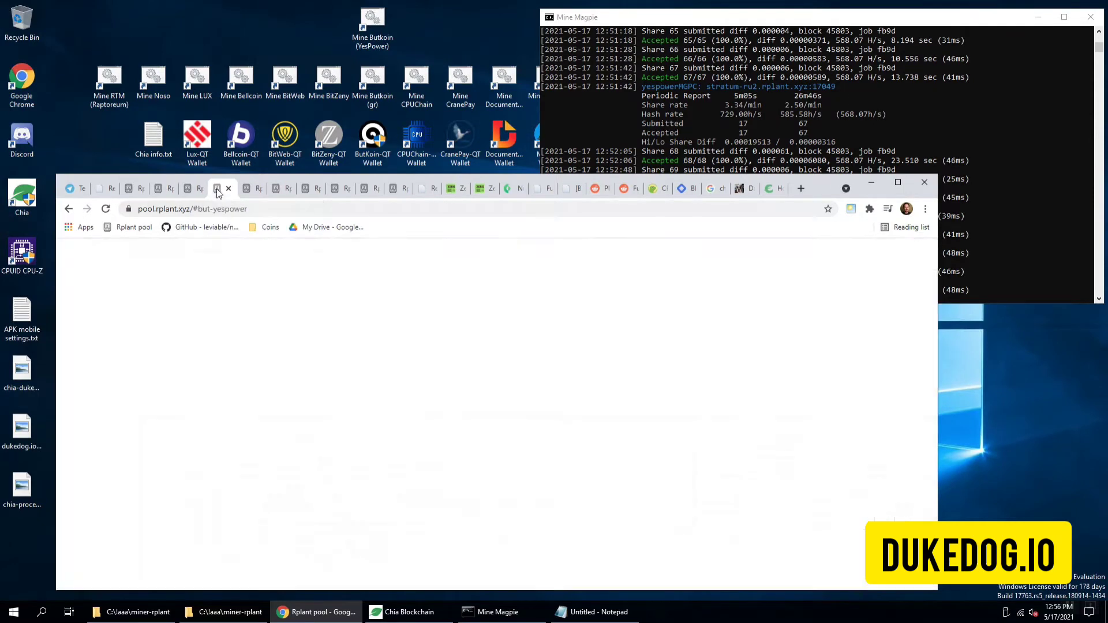
left_click_drag(261, 292, 295, 293)
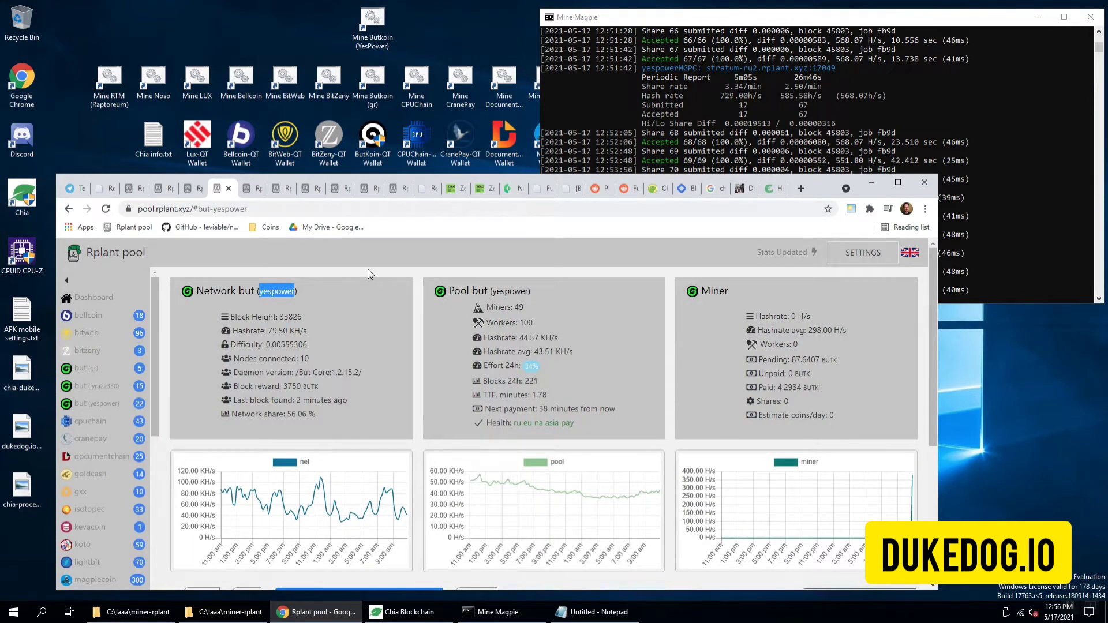
Return to the but (gr) pool page and examine the miner's paid amount.
left_click(190, 189)
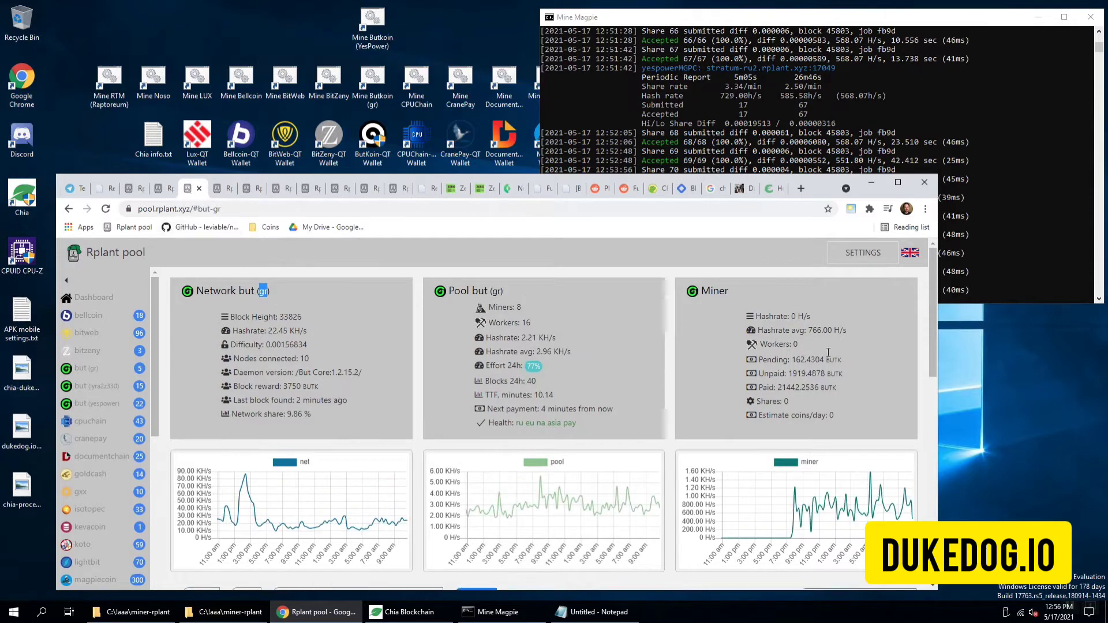
left_click_drag(842, 391, 776, 388)
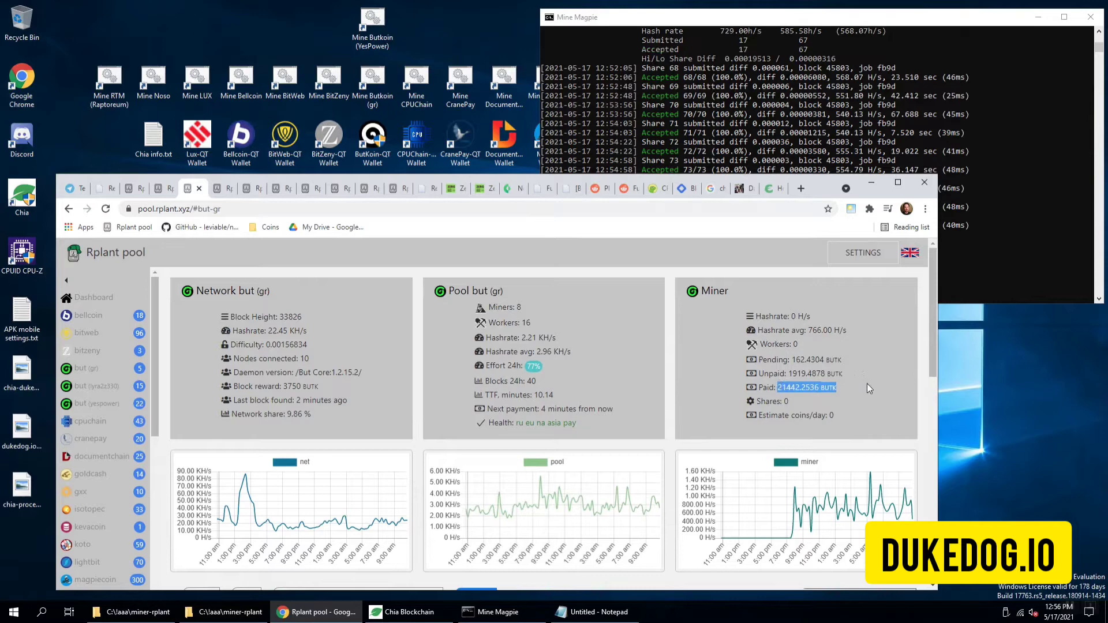
left_click_drag(779, 388, 795, 391)
left_click(853, 393)
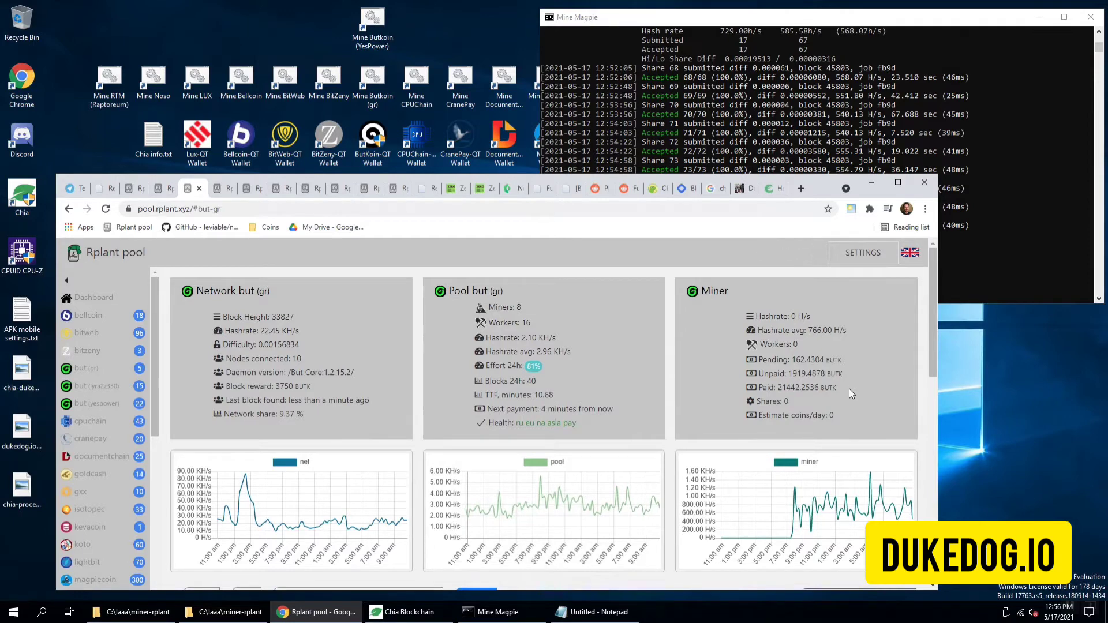
left_click_drag(778, 388, 812, 386)
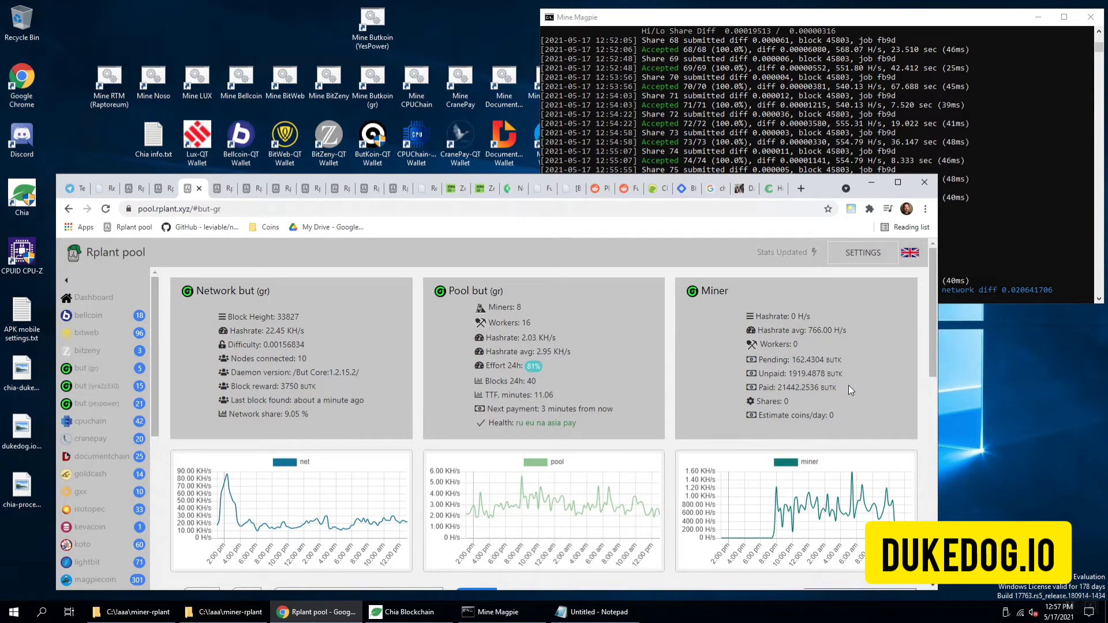
Close the running Mine Magpie miner and launch the Mine Butkoin (gr) miner from the desktop.
left_click(941, 105)
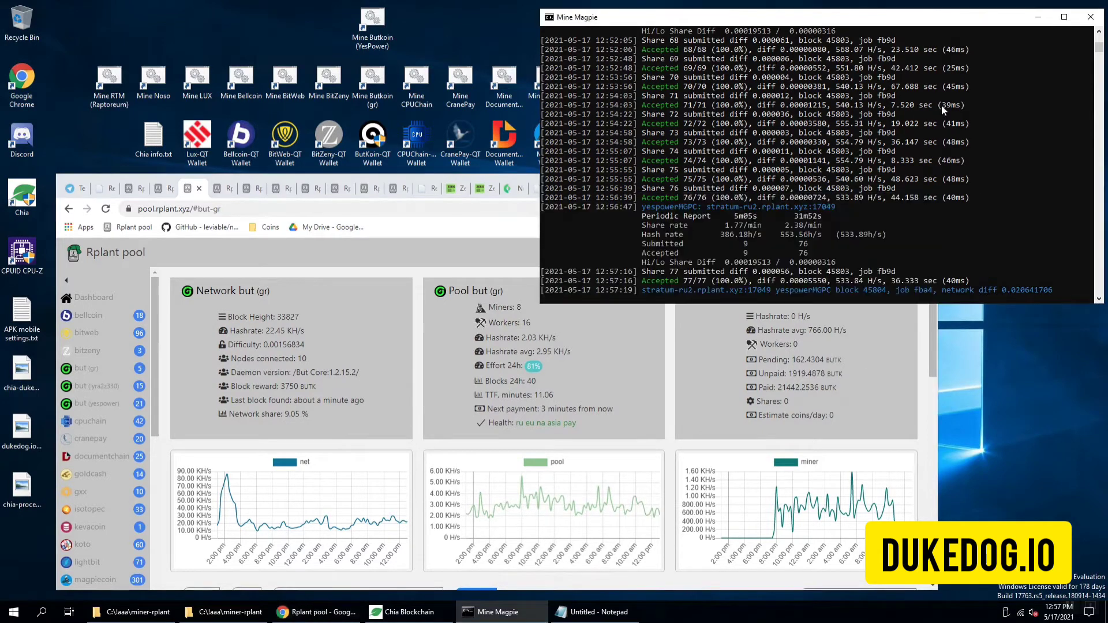
left_click(1091, 17)
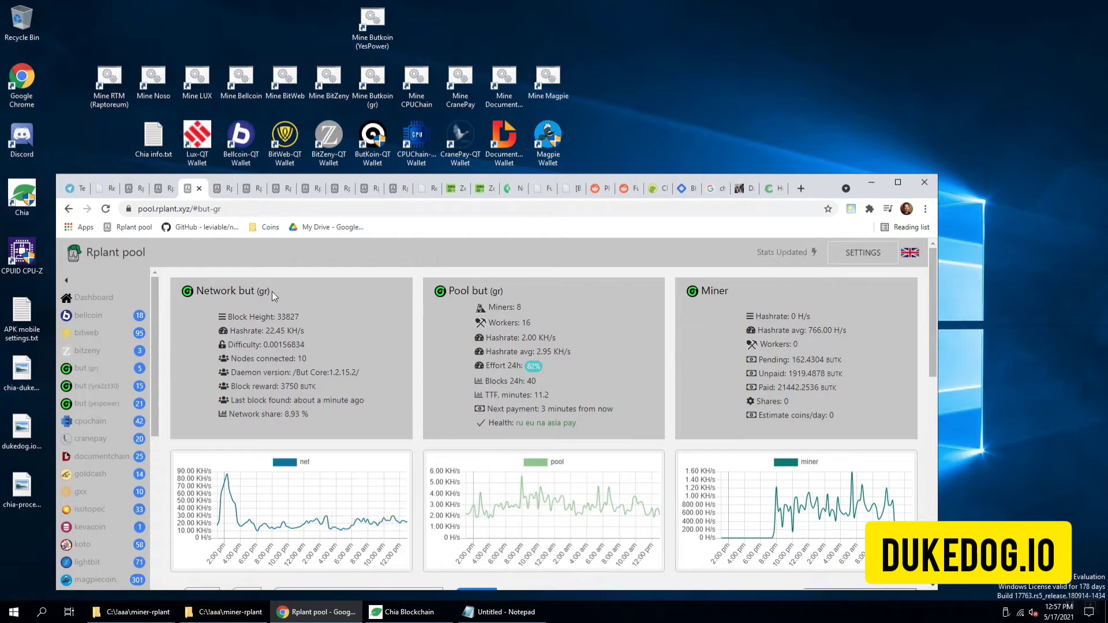
left_click_drag(272, 292, 240, 292)
left_click(298, 299)
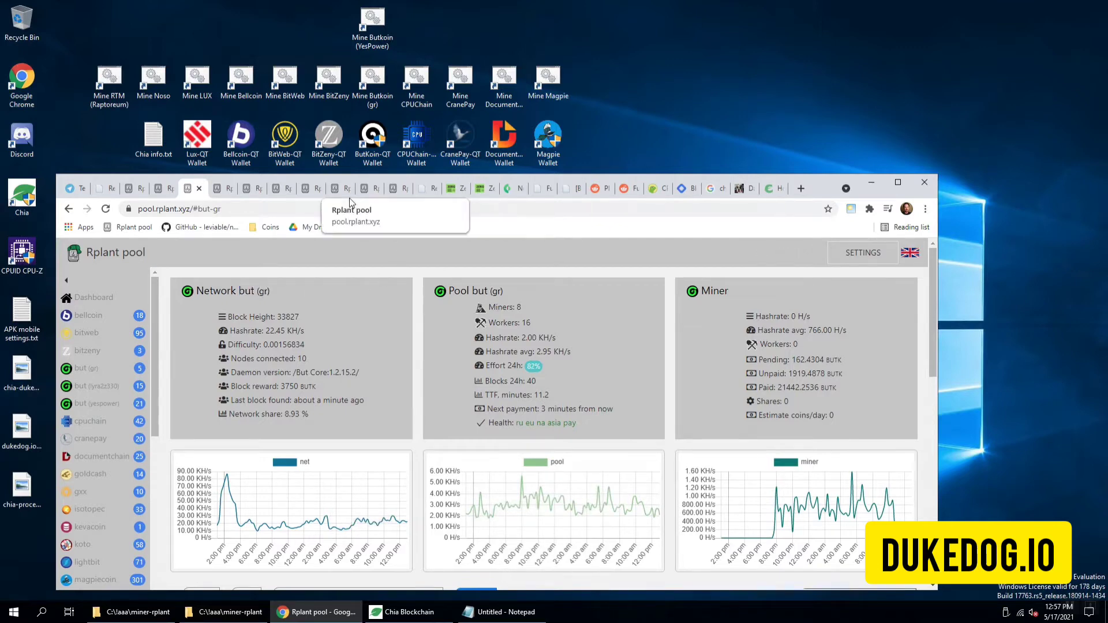
left_click(370, 101)
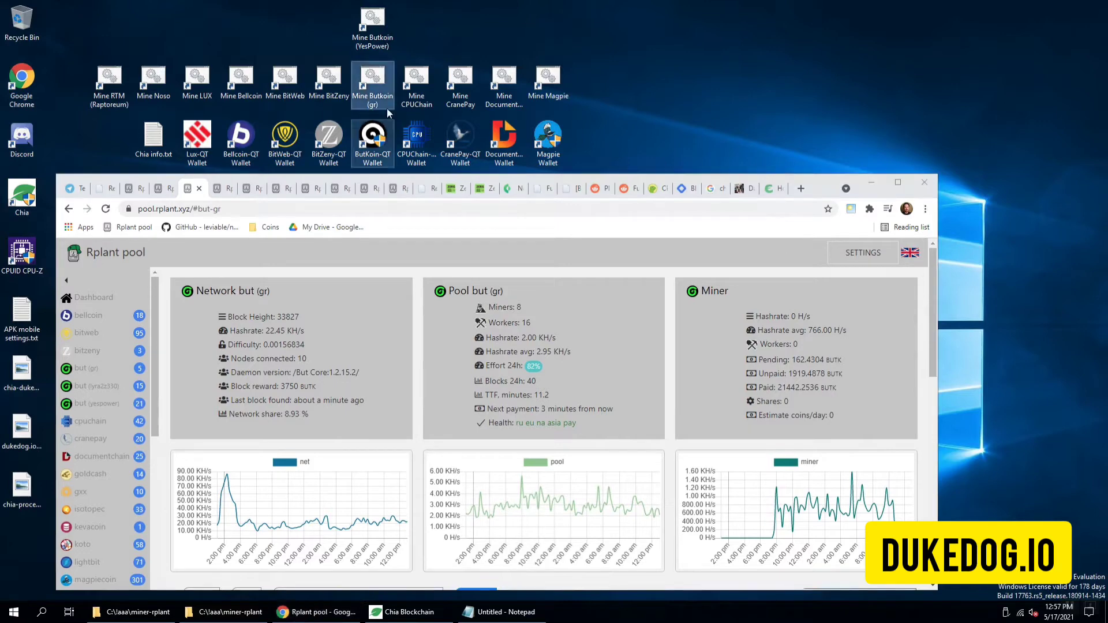
double_click(370, 99)
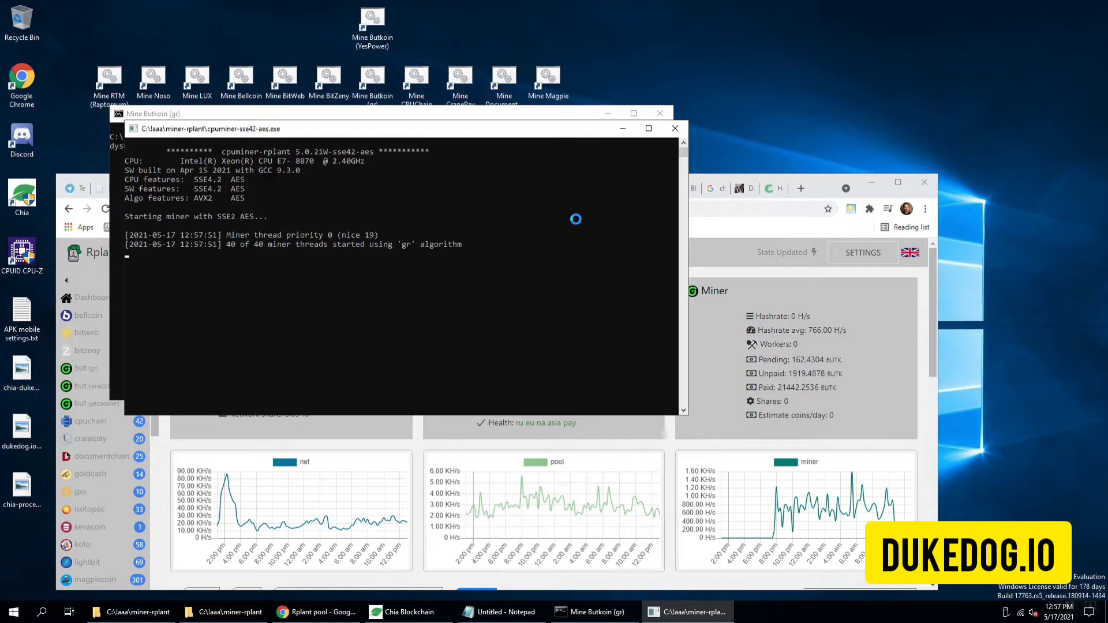
Check the algorithm used by the miner threads in the Butkoin miner output.
left_click_drag(393, 245, 468, 247)
left_click(500, 245)
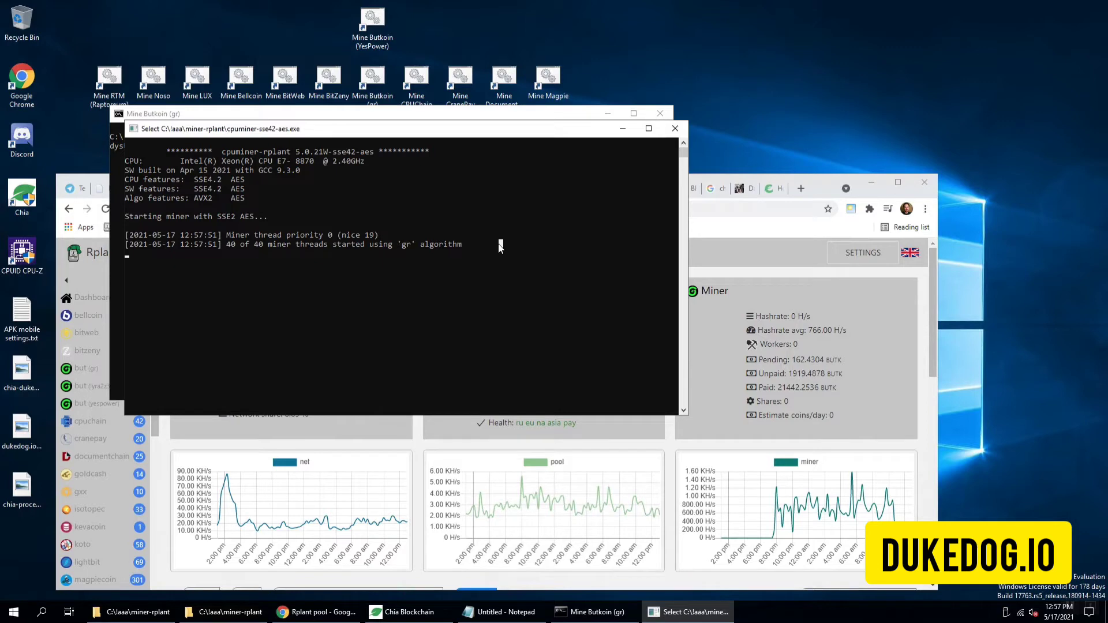
key("ctrl+c")
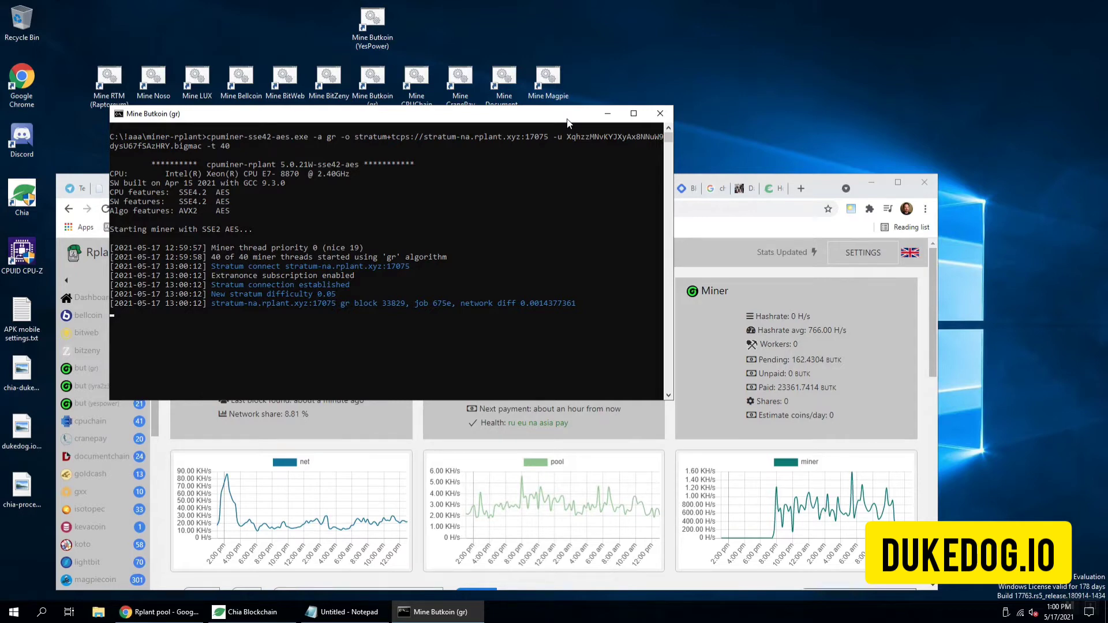
Move the Mine Butkoin (gr) window aside and show the wallet's worker statistics on the but (gr) pool page.
left_click_drag(546, 121, 446, 24)
left_click(822, 178)
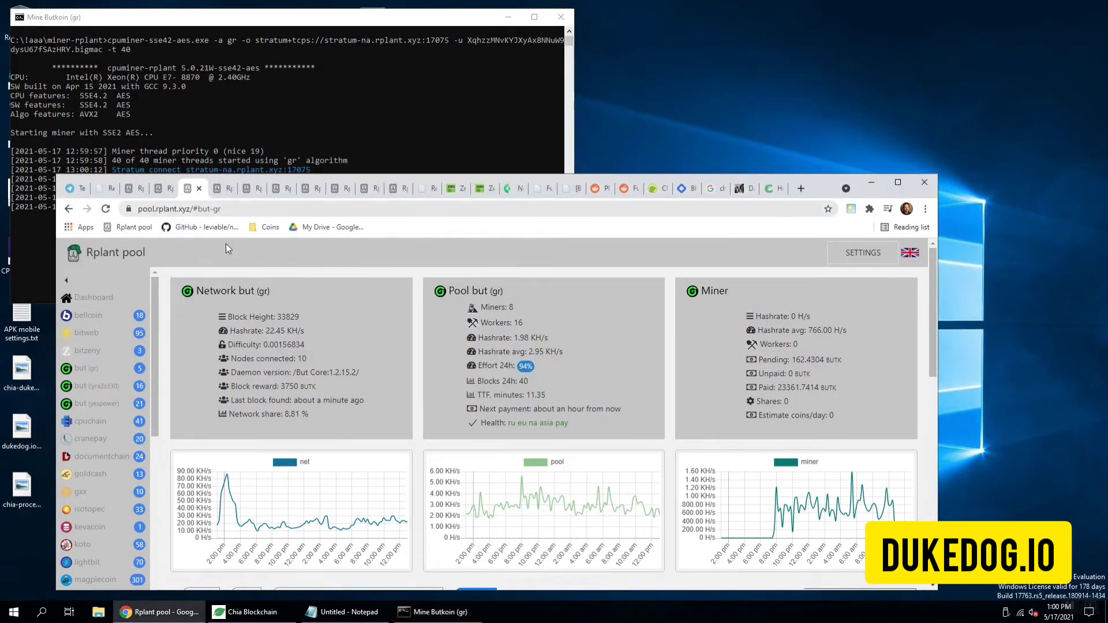
scroll(698, 406, "down", 4)
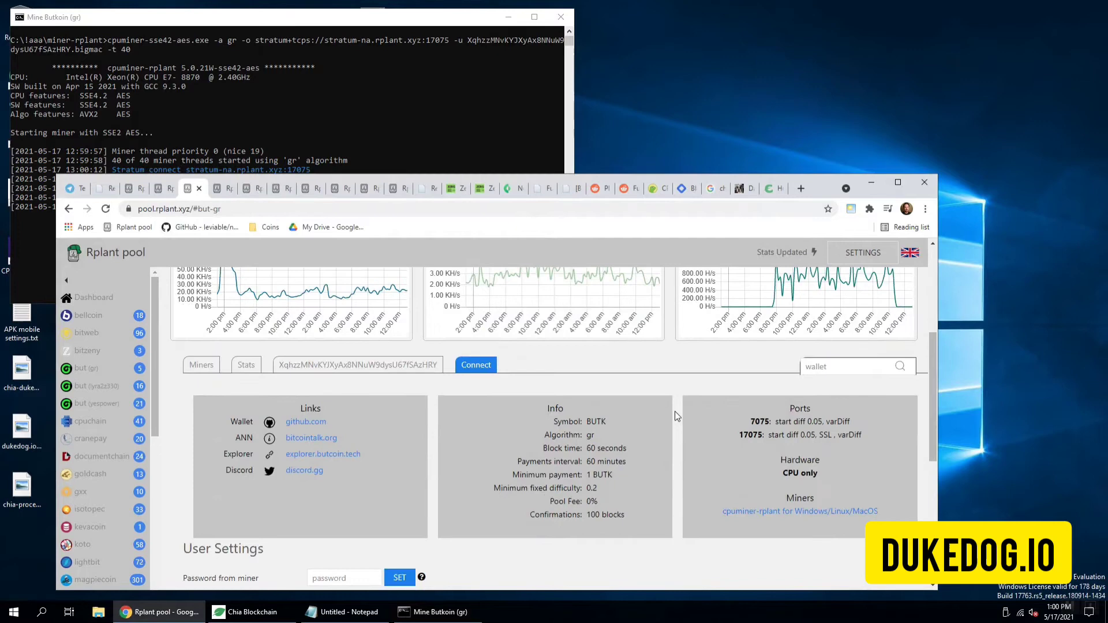
scroll(674, 411, "up", 2)
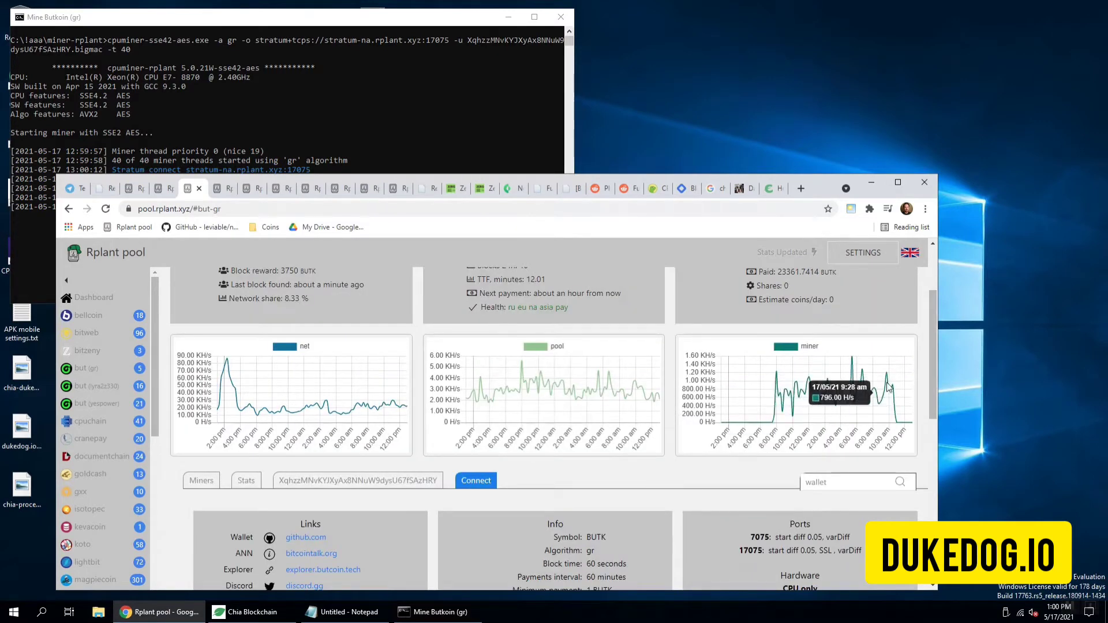
left_click(332, 486)
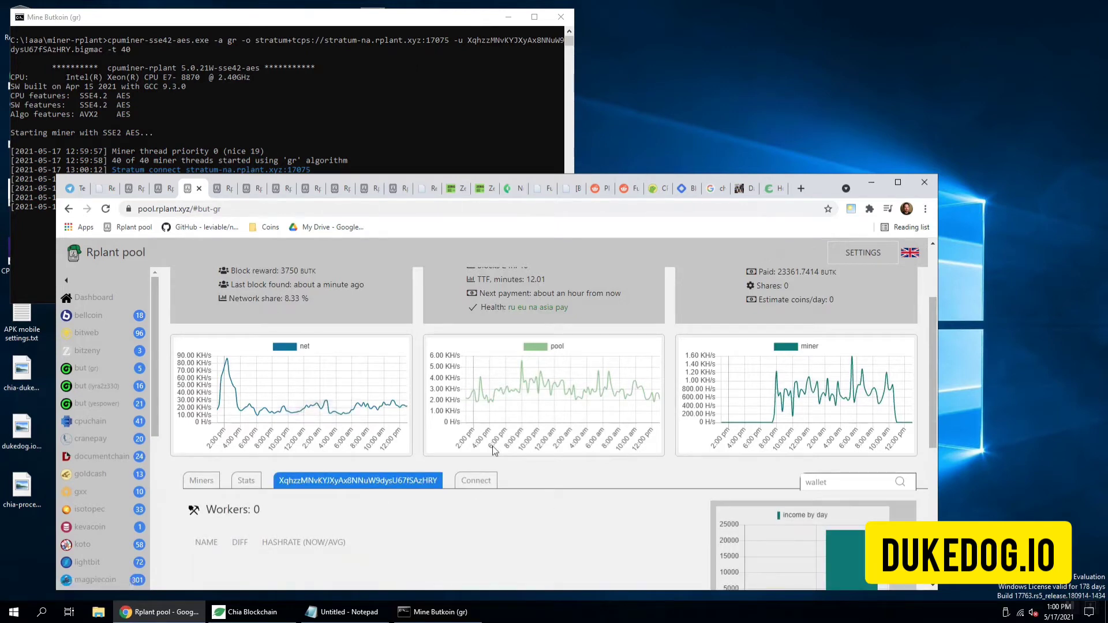
Check the Mine Butkoin (gr) output and reload the but (gr) pool page to refresh the wallet's worker statistics.
scroll(552, 500, "down", 1)
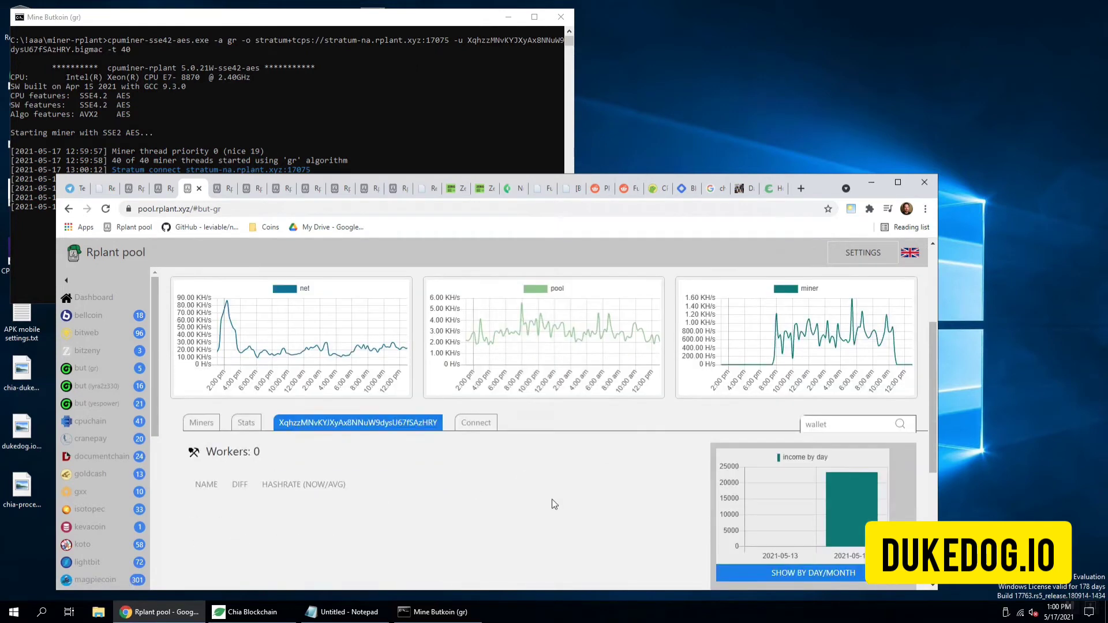
left_click(442, 26)
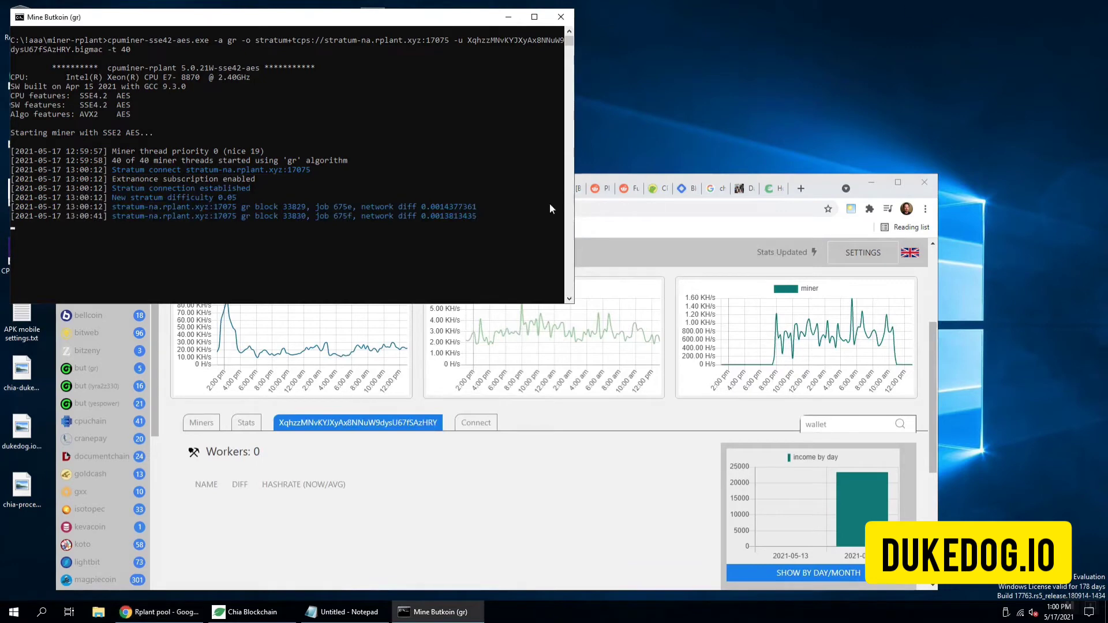
left_click(668, 227)
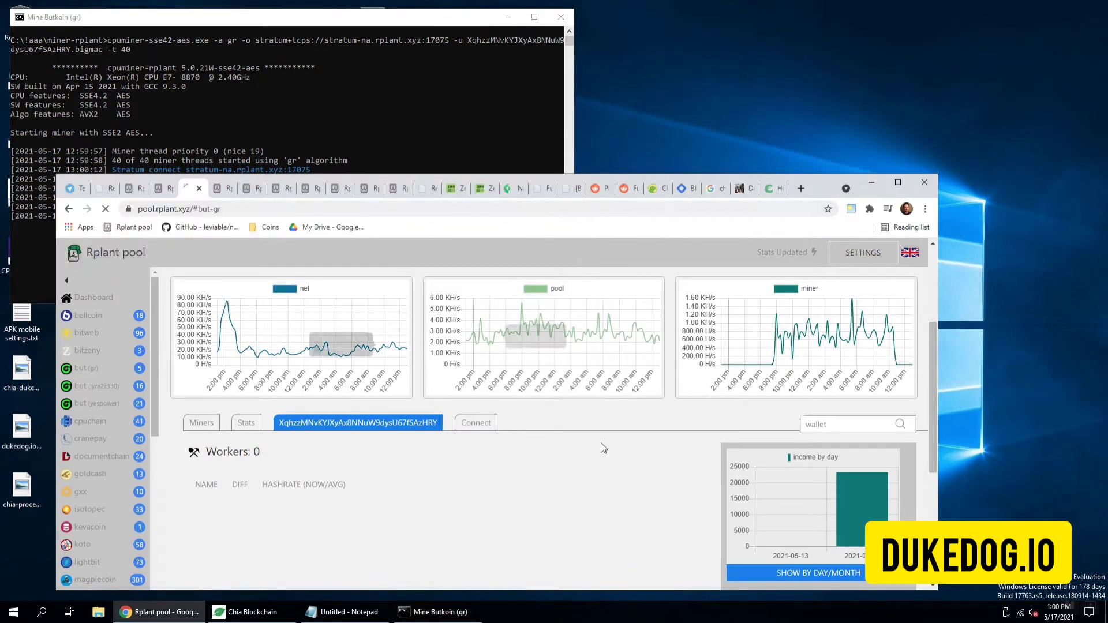
scroll(601, 499, "down", 1)
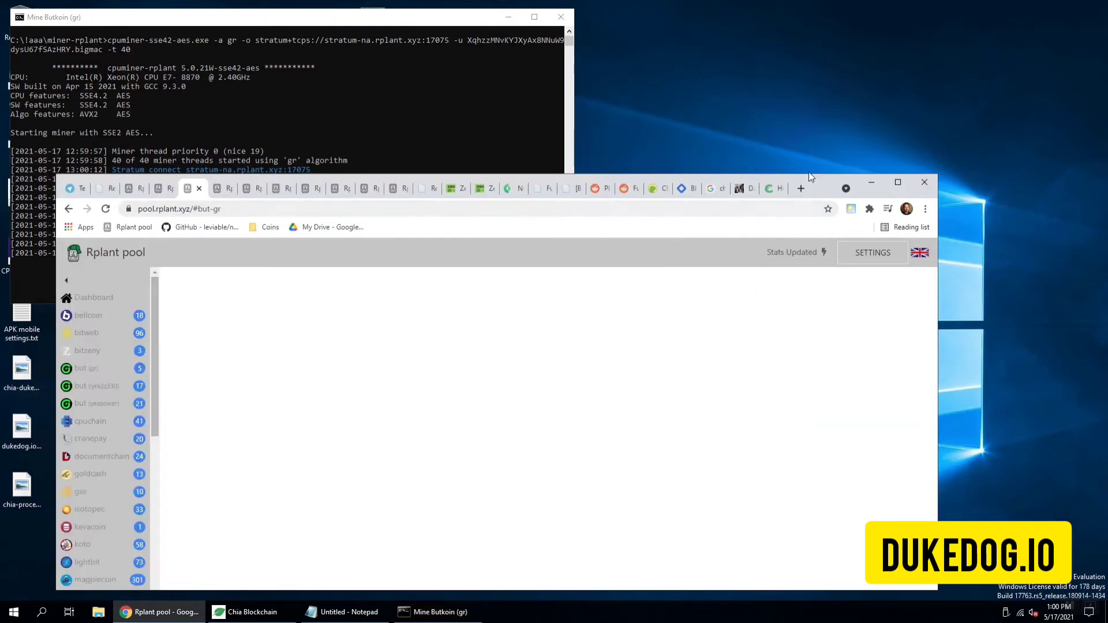
Move the browser window clear of the miner output and examine the bigmac worker's hashrate and the miner statistics.
left_click_drag(824, 179, 947, 164)
scroll(732, 469, "down", 2)
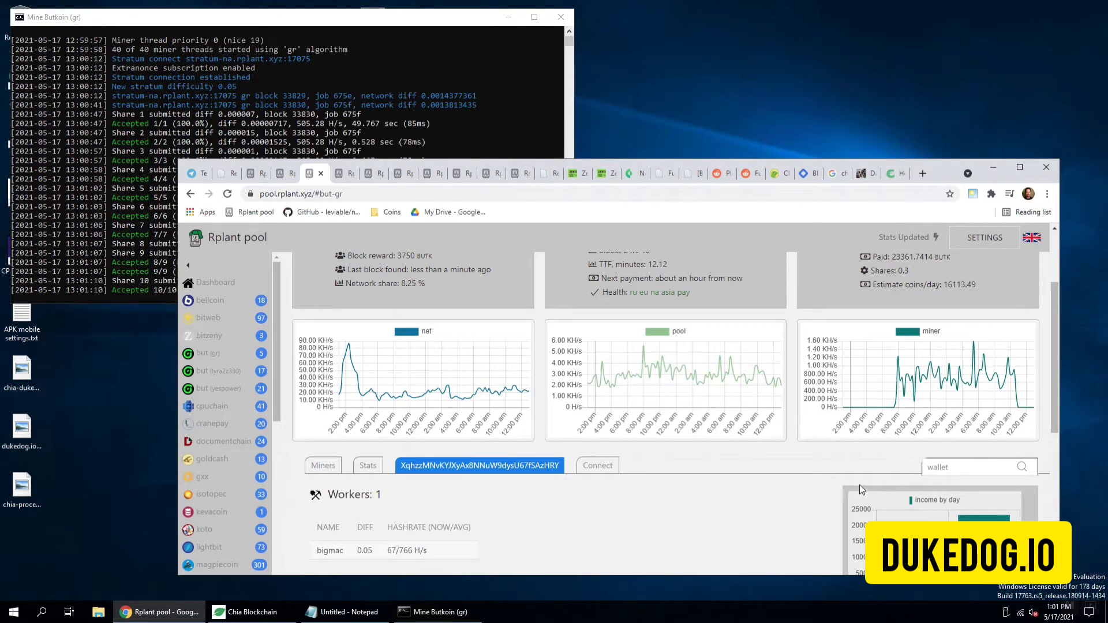
scroll(860, 485, "up", 2)
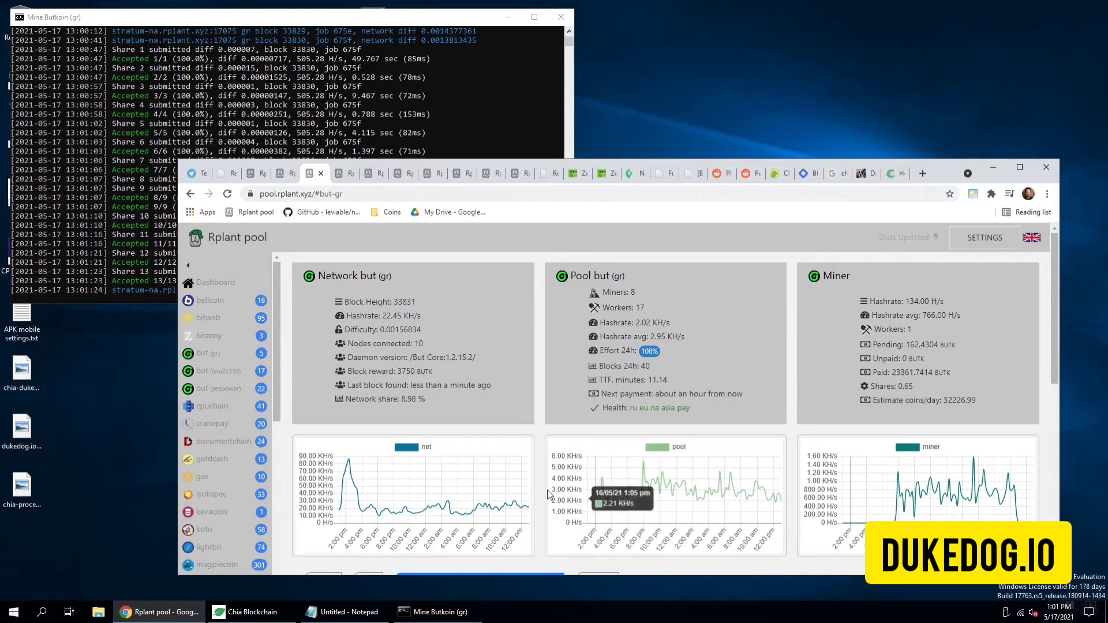
Review the but (gr) connection information, including ports and payout terms, and return to the wallet's worker statistics.
scroll(549, 489, "down", 10)
scroll(608, 444, "up", 3)
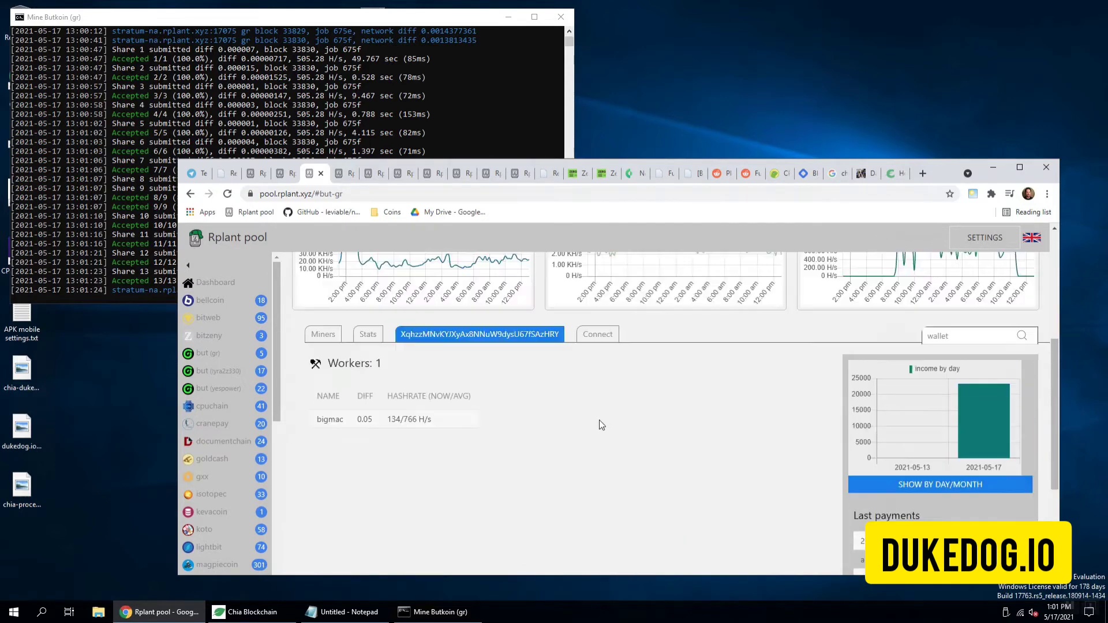
left_click(596, 398)
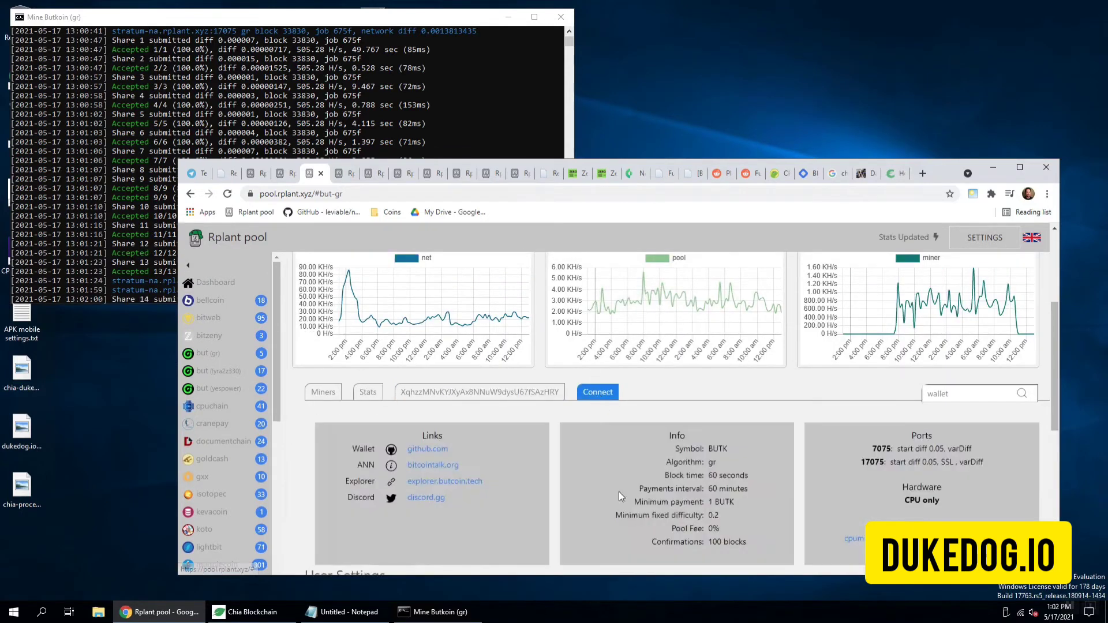
scroll(559, 519, "down", 2)
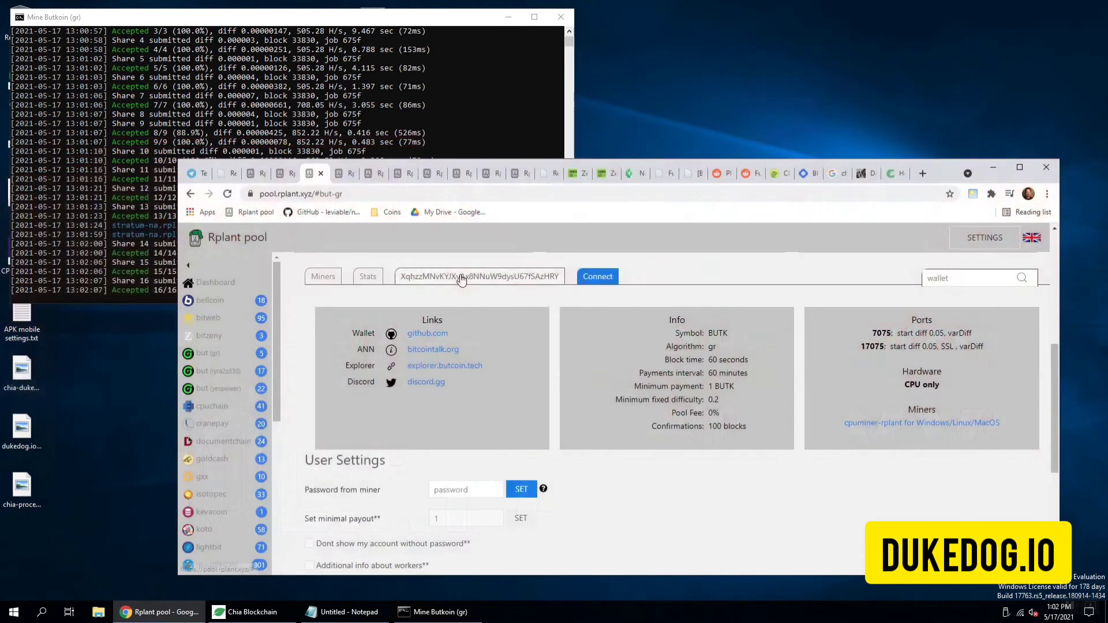
left_click(461, 277)
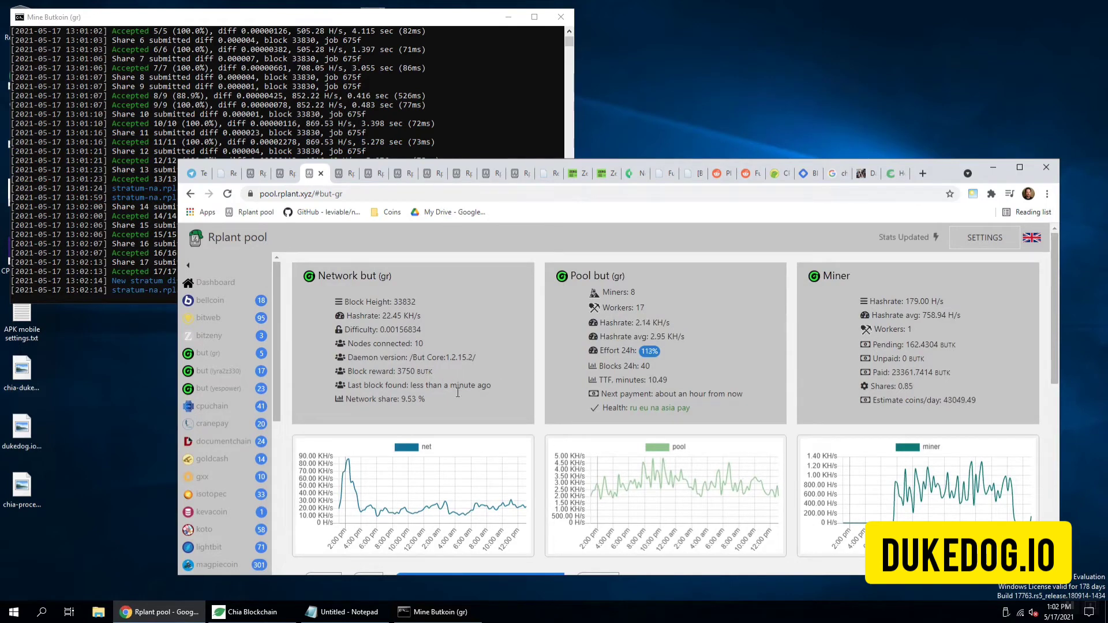
Uncover the desktop shortcuts and open the Mine Butkoin (gr) script for editing in Notepad.
left_click_drag(474, 25, 413, 138)
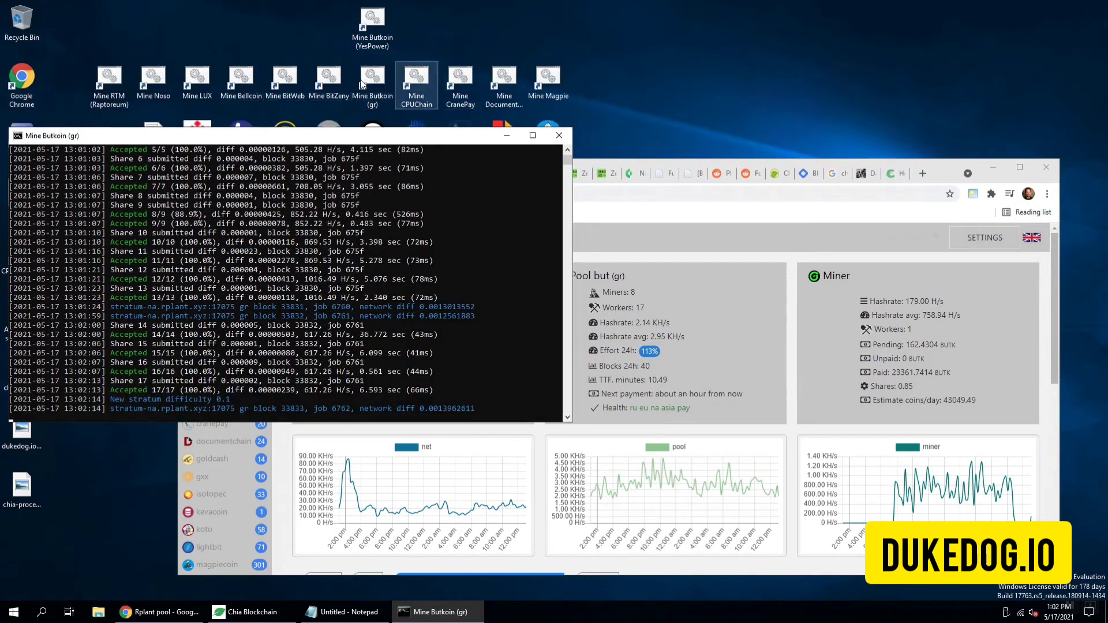
right_click(365, 79)
left_click(396, 114)
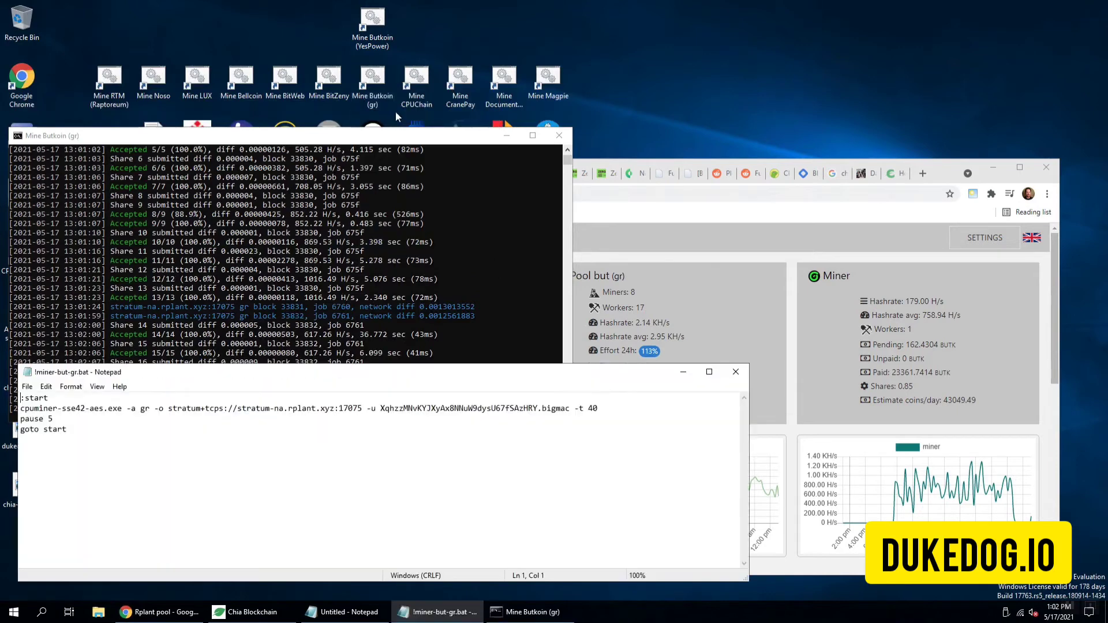
Highlight the thread option -t 40 at the end of the miner command and close the script without changes.
left_click(600, 411)
left_click_drag(601, 411, 571, 409)
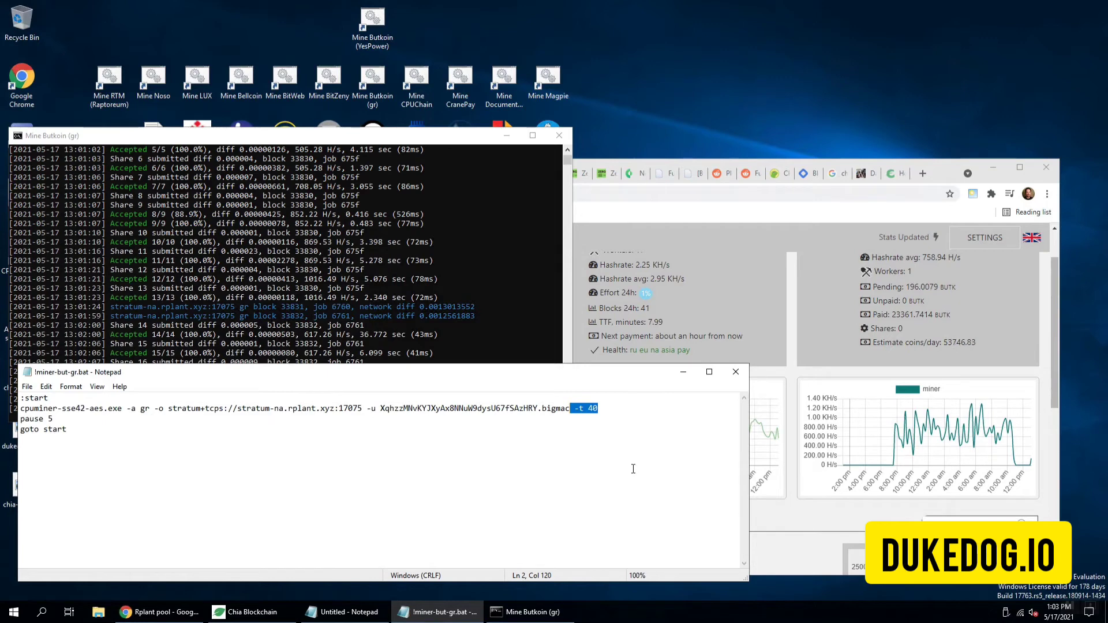
left_click(601, 432)
left_click_drag(601, 408, 588, 409)
left_click_drag(613, 411, 453, 402)
left_click(614, 408)
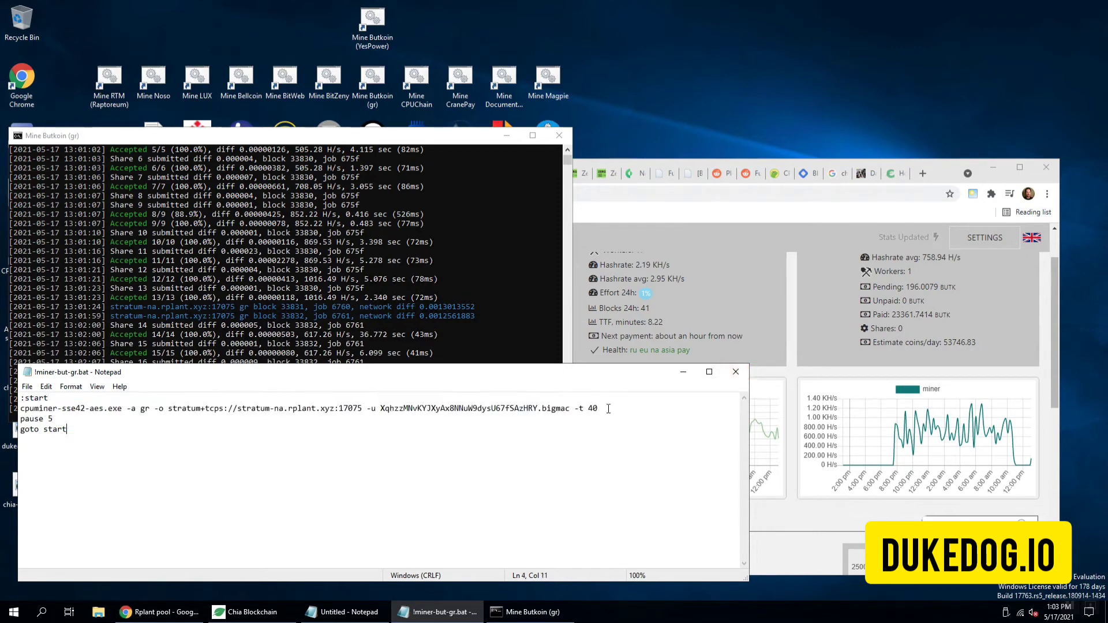
key("shift+ctrl+Left")
key("shift+ctrl+Left")
left_click(687, 414)
left_click(649, 407)
left_click(735, 371)
Check the miner's estimated coins per day on the but (gr) pool page and bring the Mine Butkoin (gr) output forward.
left_click_drag(982, 342, 942, 341)
left_click(1004, 340)
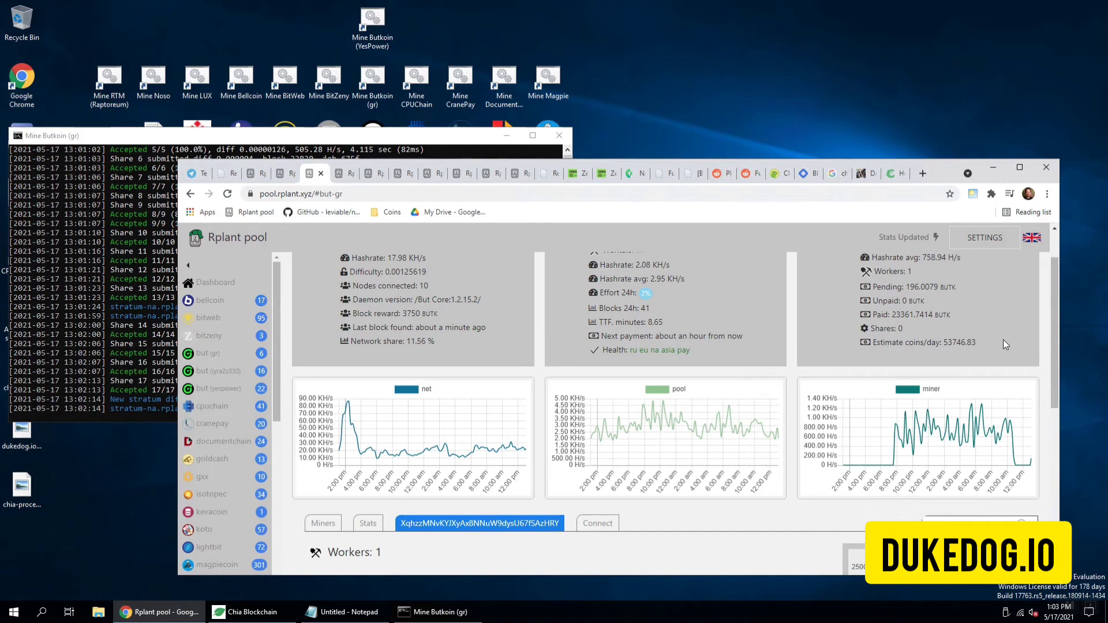
left_click(466, 136)
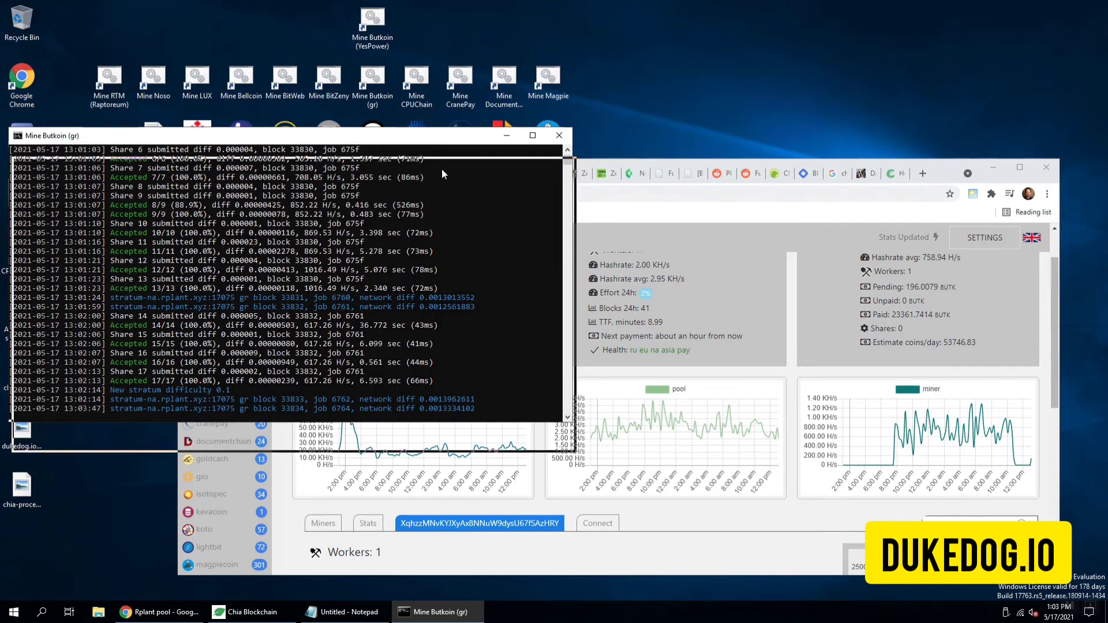
Uncover the wallet shortcuts, launch the ButKoin-QT wallet from the desktop and hide its synchronization notice.
left_click_drag(442, 138, 445, 169)
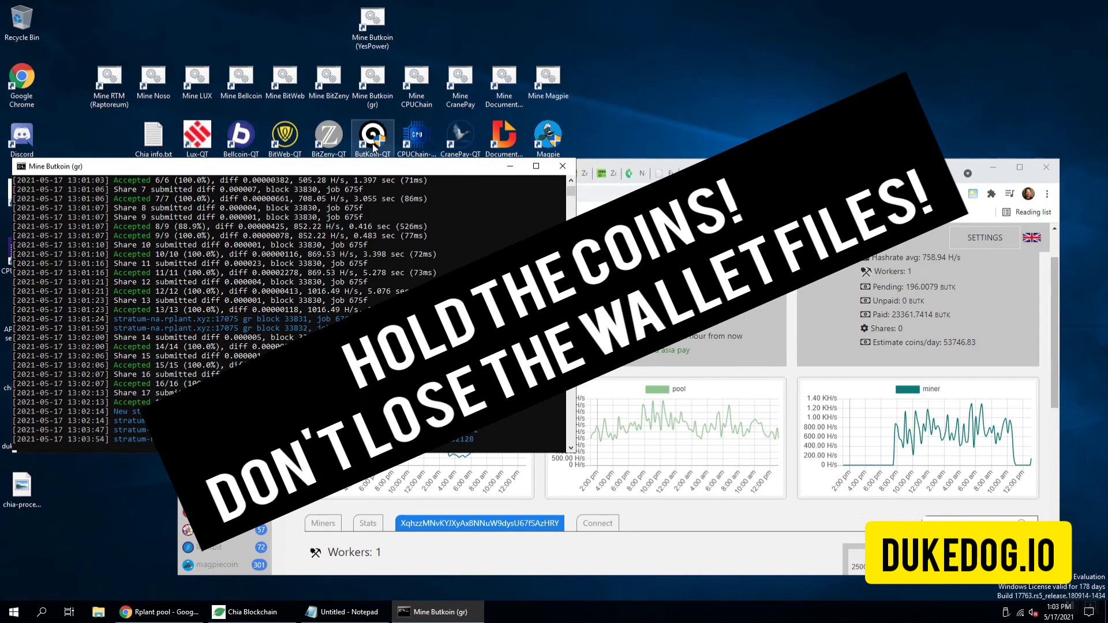
double_click(374, 144)
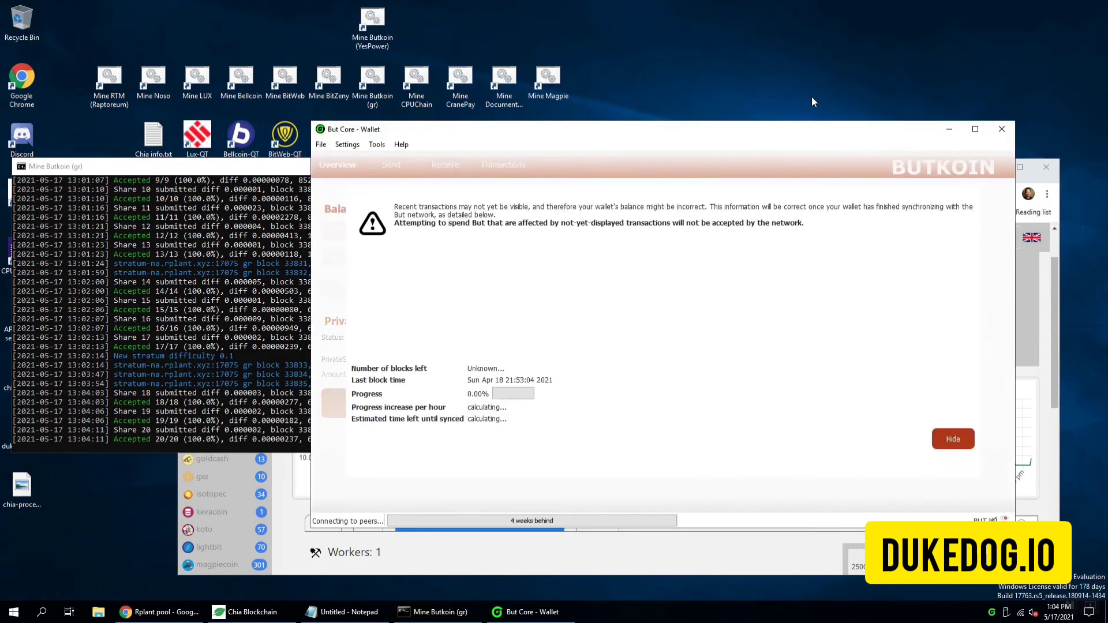
left_click(955, 441)
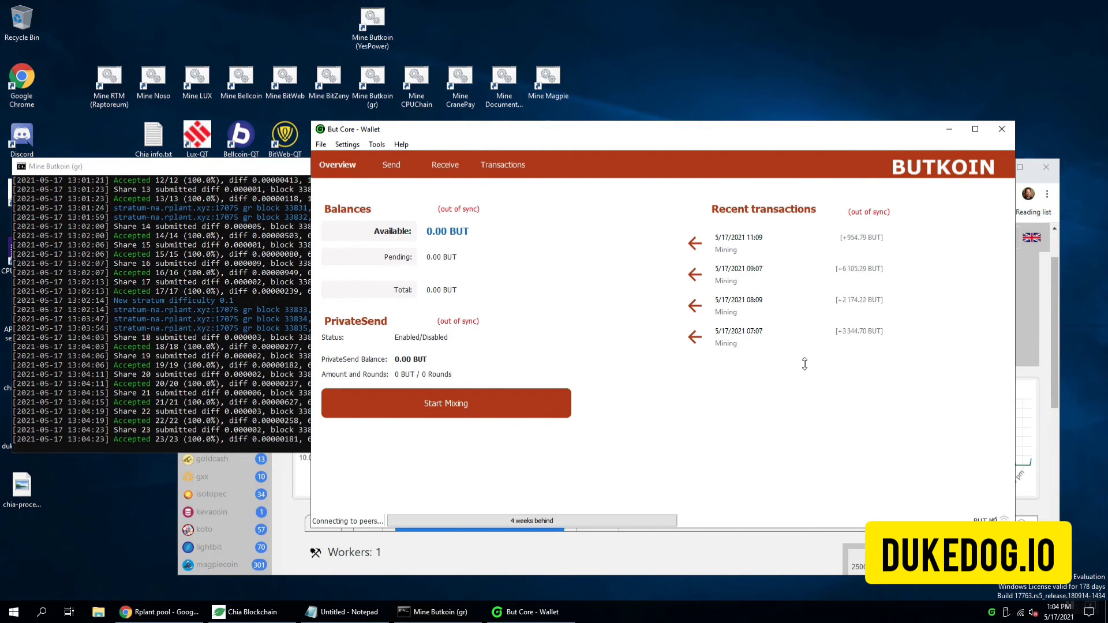
Show the Butkoin wallet's transactions and examine the received mining payments and their amounts.
scroll(362, 555, "down", 1)
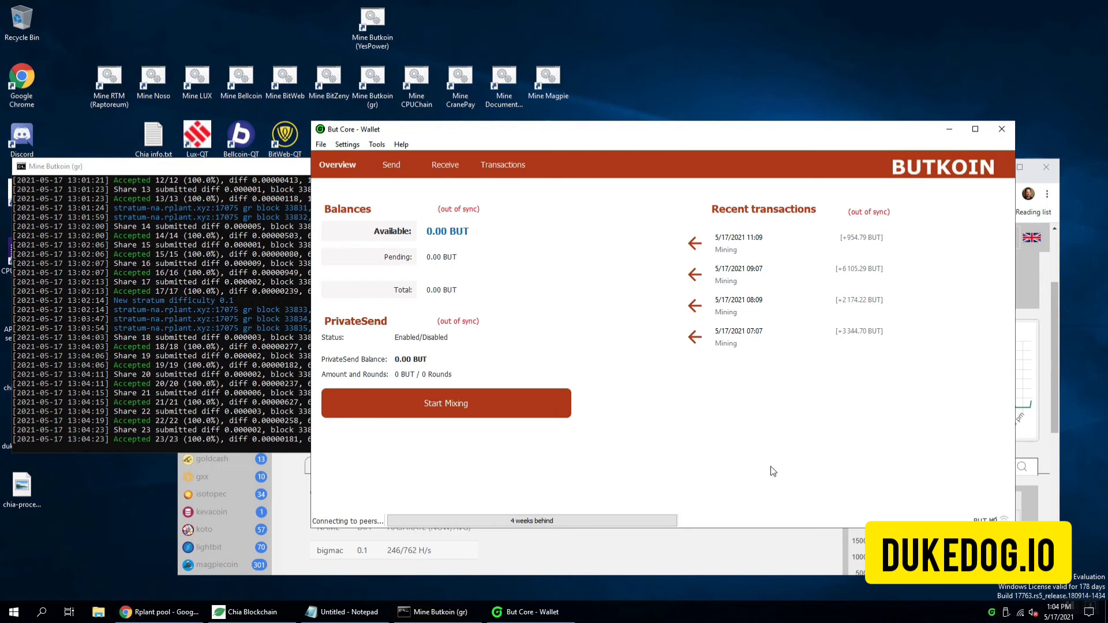
left_click(503, 165)
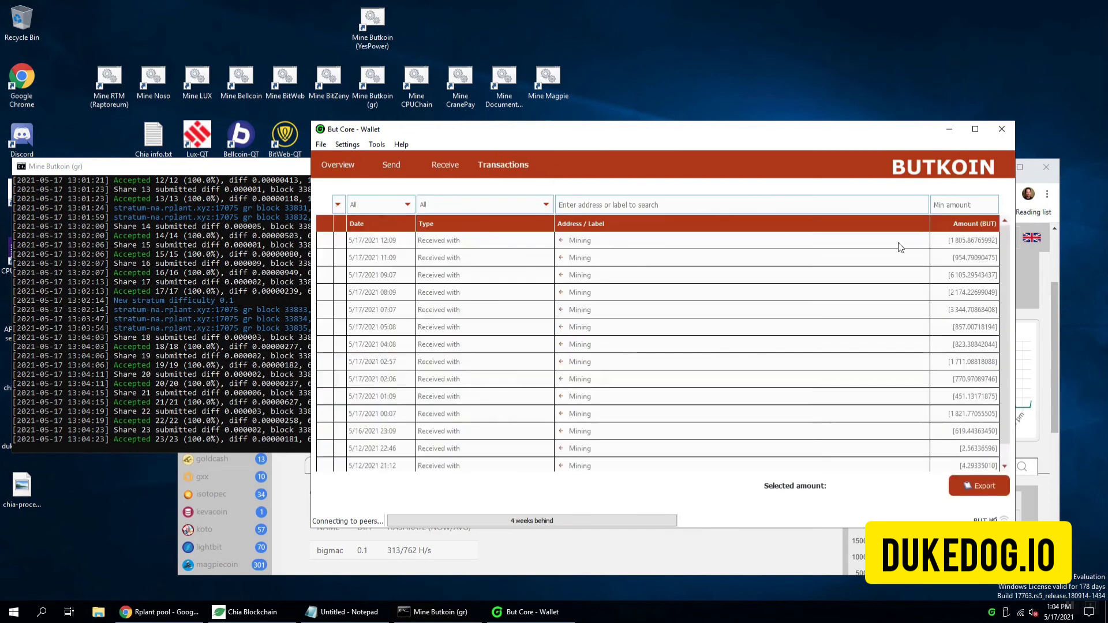
scroll(961, 439, "down", 1)
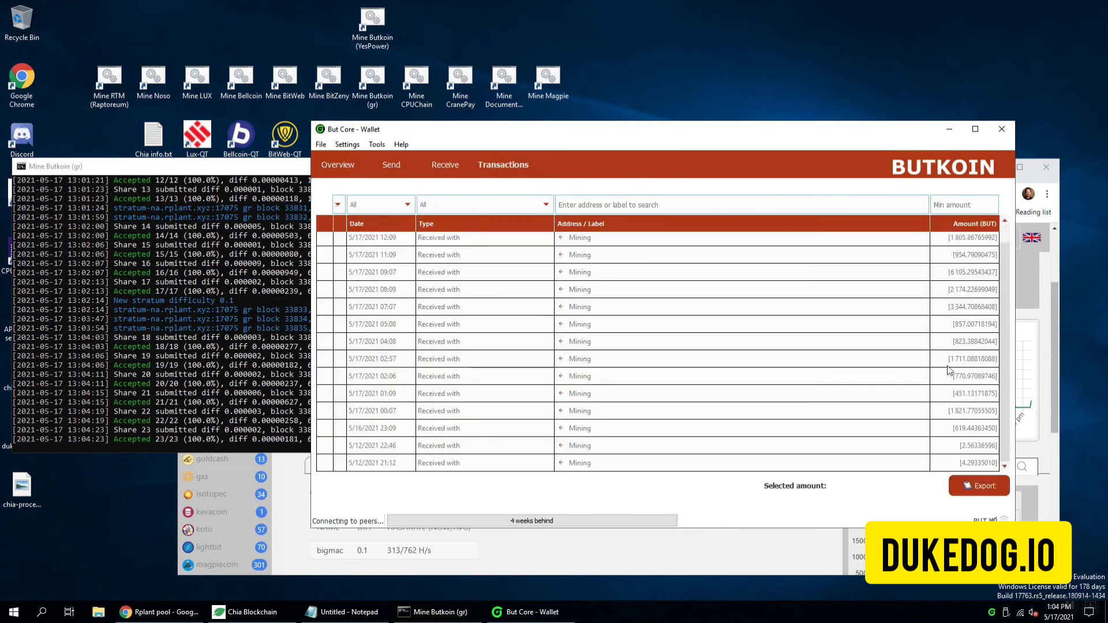
mouse_move(860, 306)
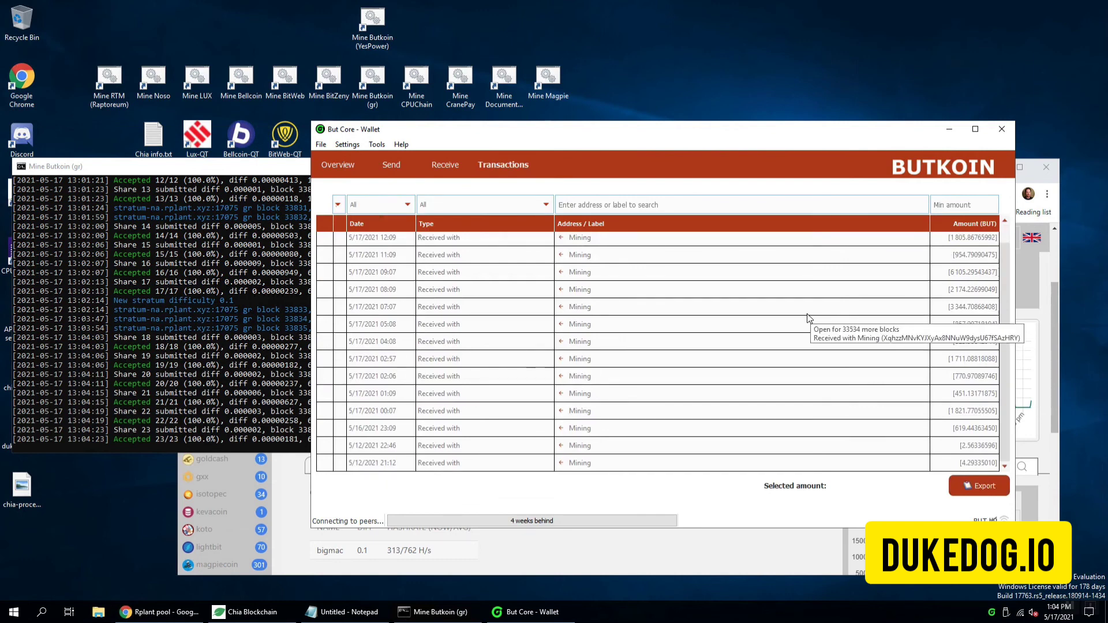
scroll(1006, 260, "up", 1)
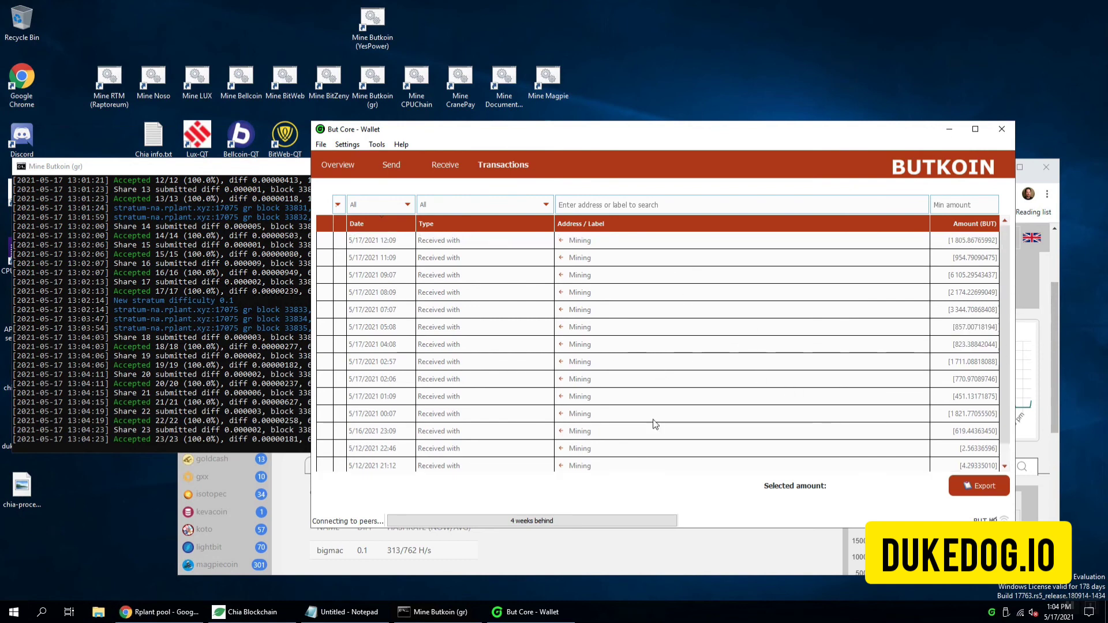
Switch back to the but (gr) pool page in the browser and point out the Network but (gr) statistics.
left_click(652, 566)
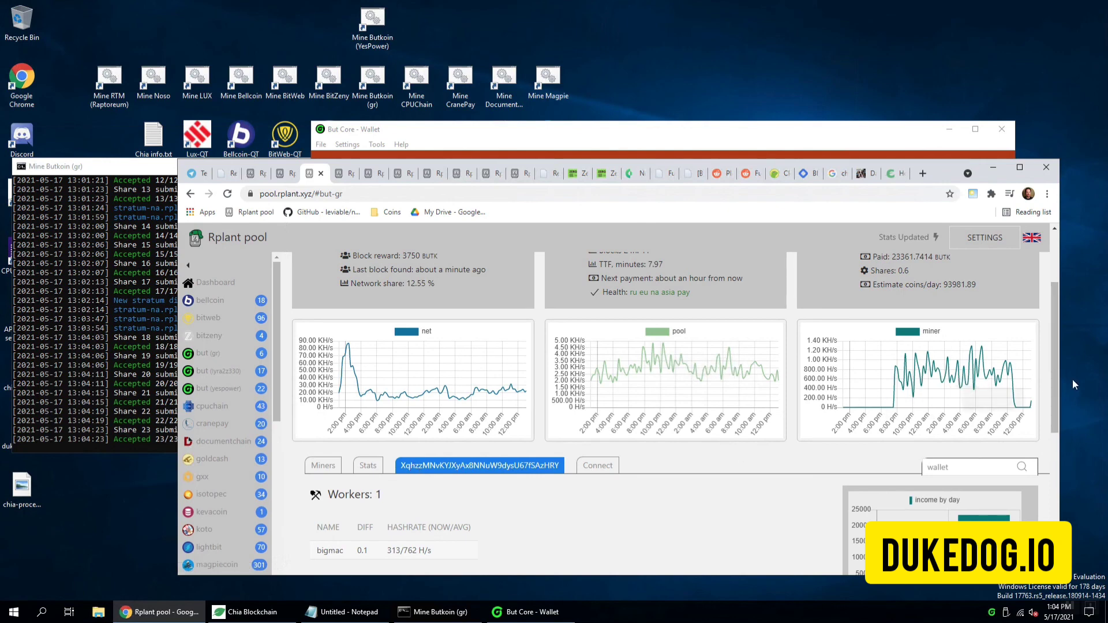
left_click_drag(1055, 393, 1056, 339)
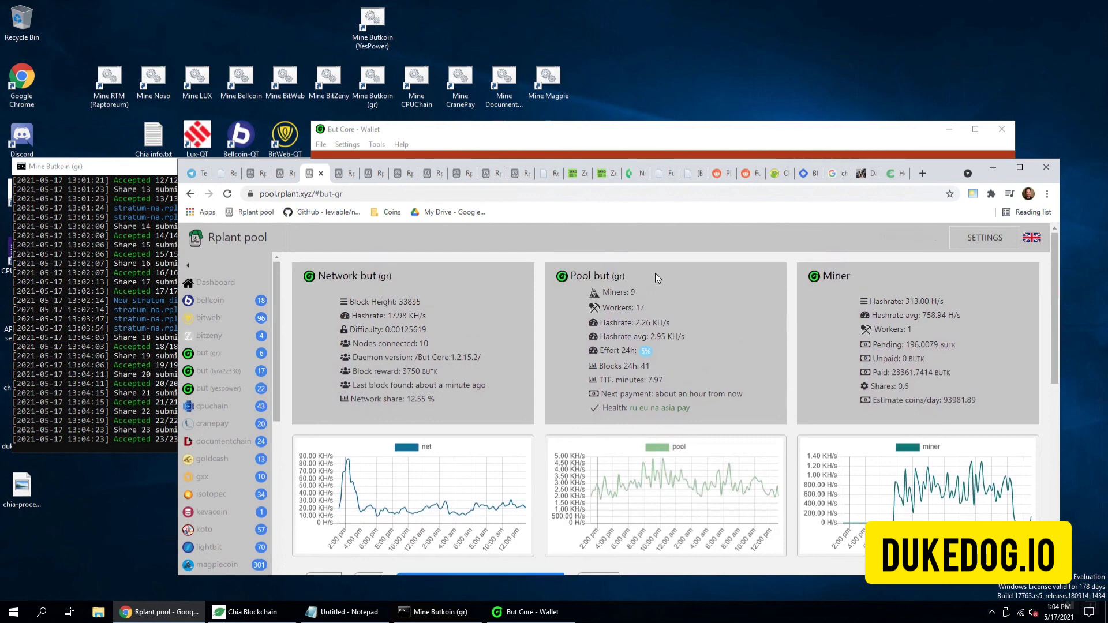
left_click_drag(392, 276, 347, 276)
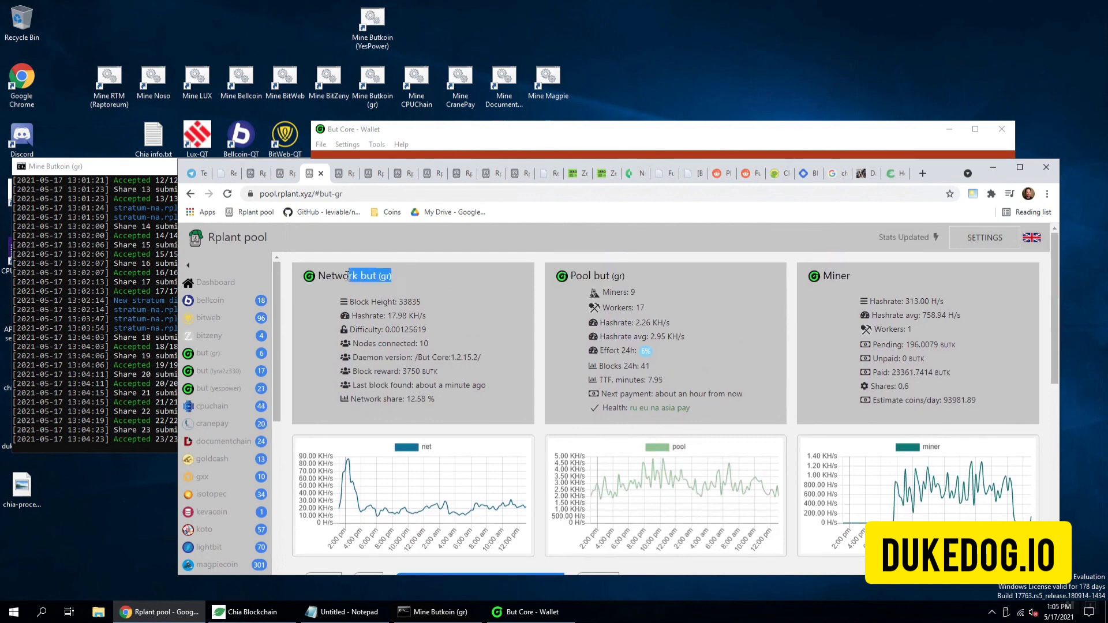
left_click(397, 276)
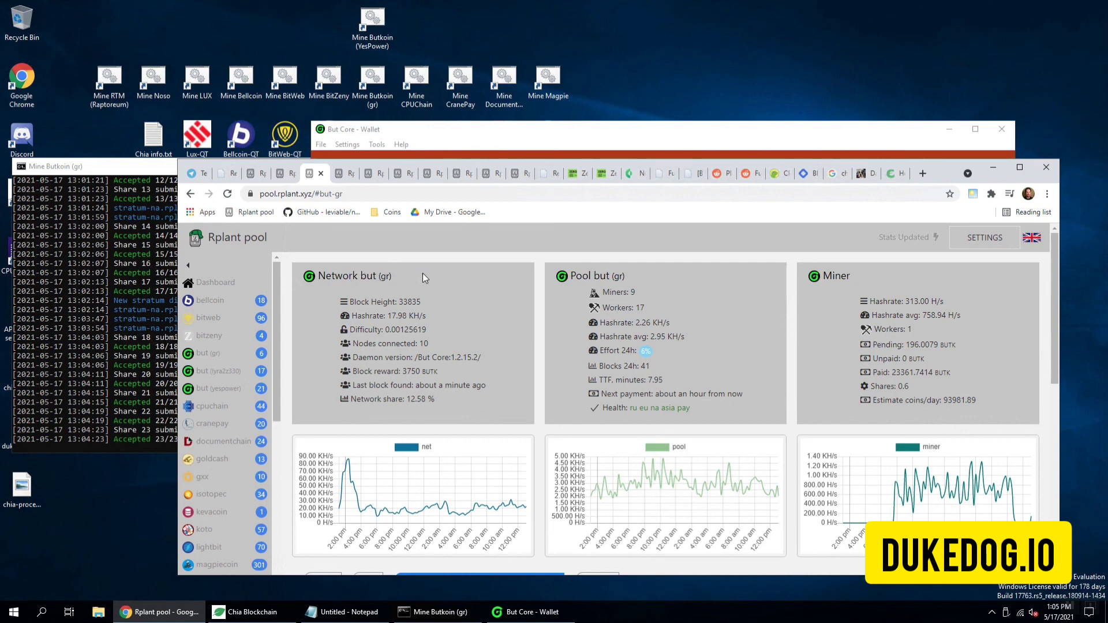
Switch to the magpiecoin pool page and check the miner's estimated coins per day.
left_click(286, 174)
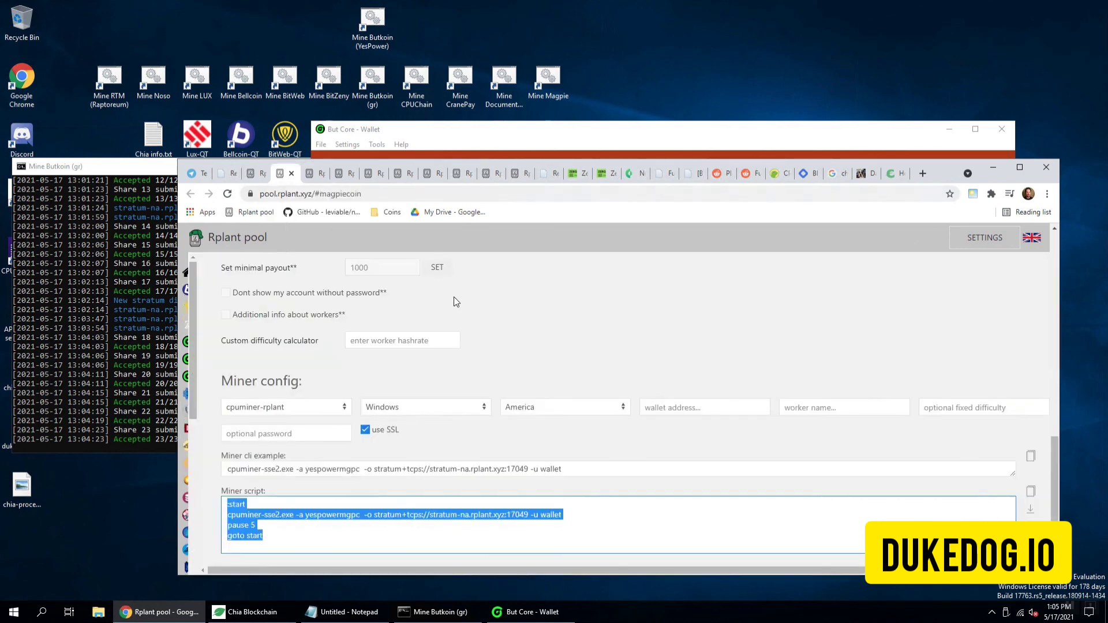
scroll(479, 331, "up", 10)
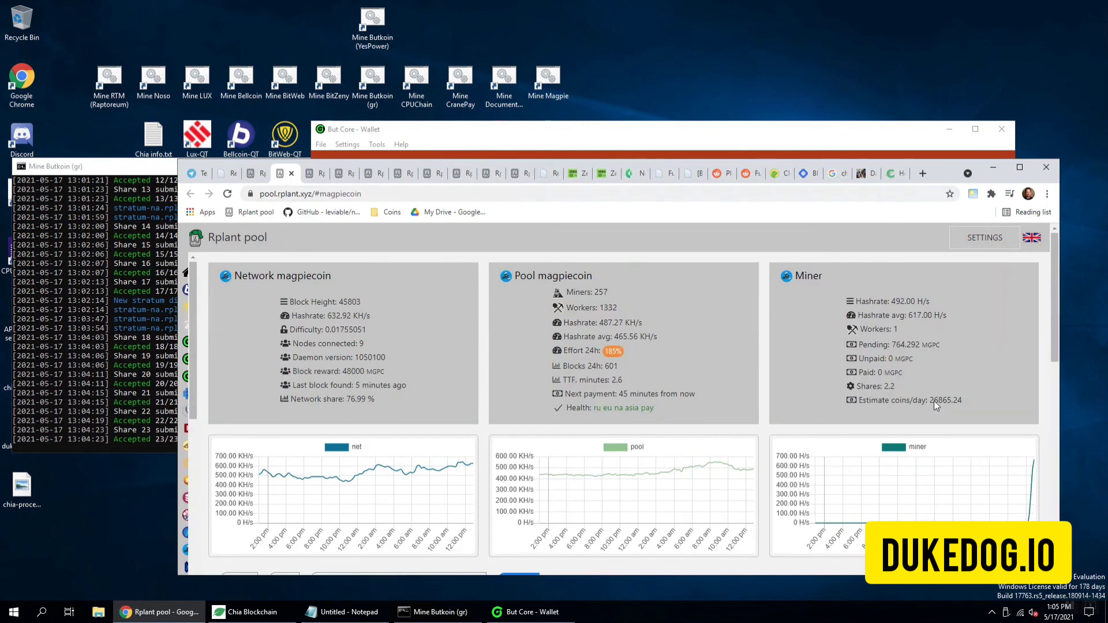
left_click_drag(973, 402, 930, 400)
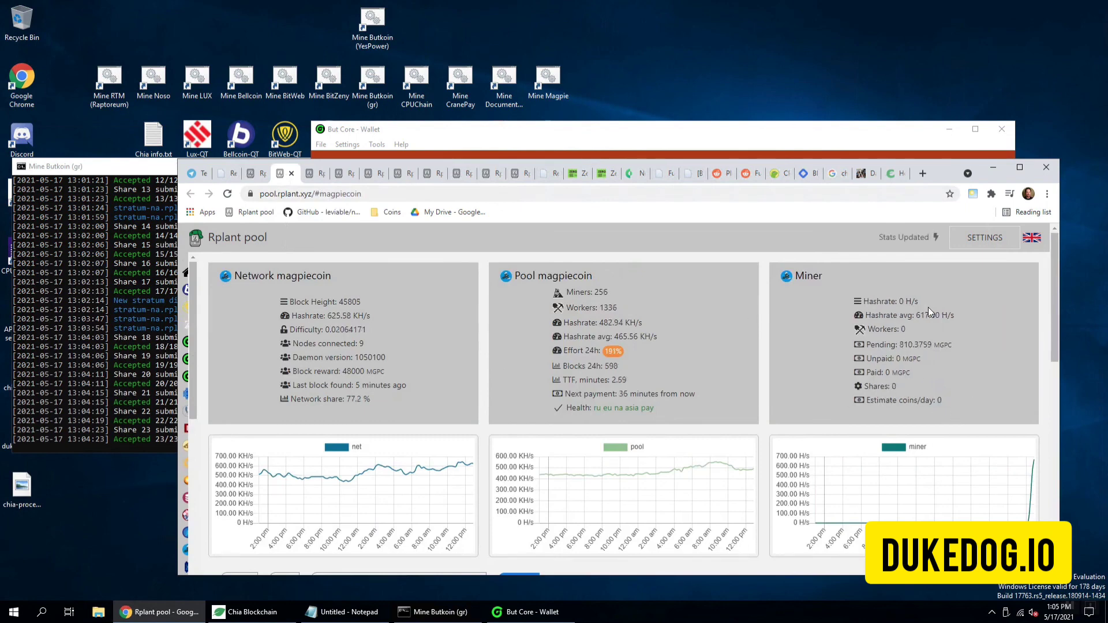